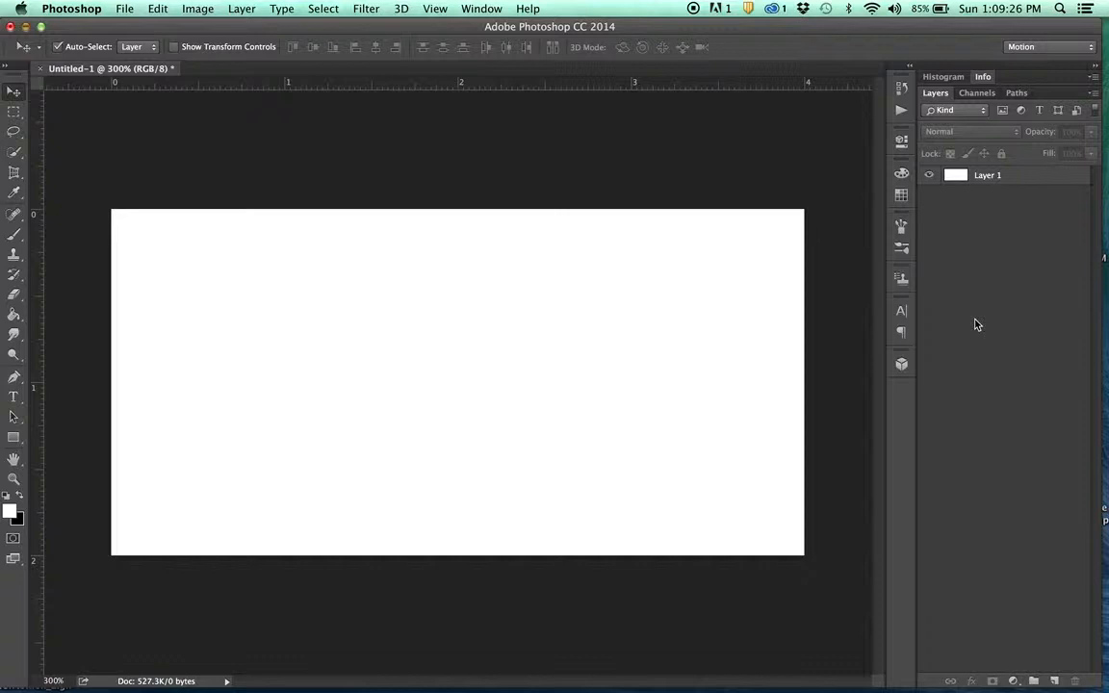
# Step: Show the Timeline and create a frame animation for the document
pyautogui.click(481, 8)
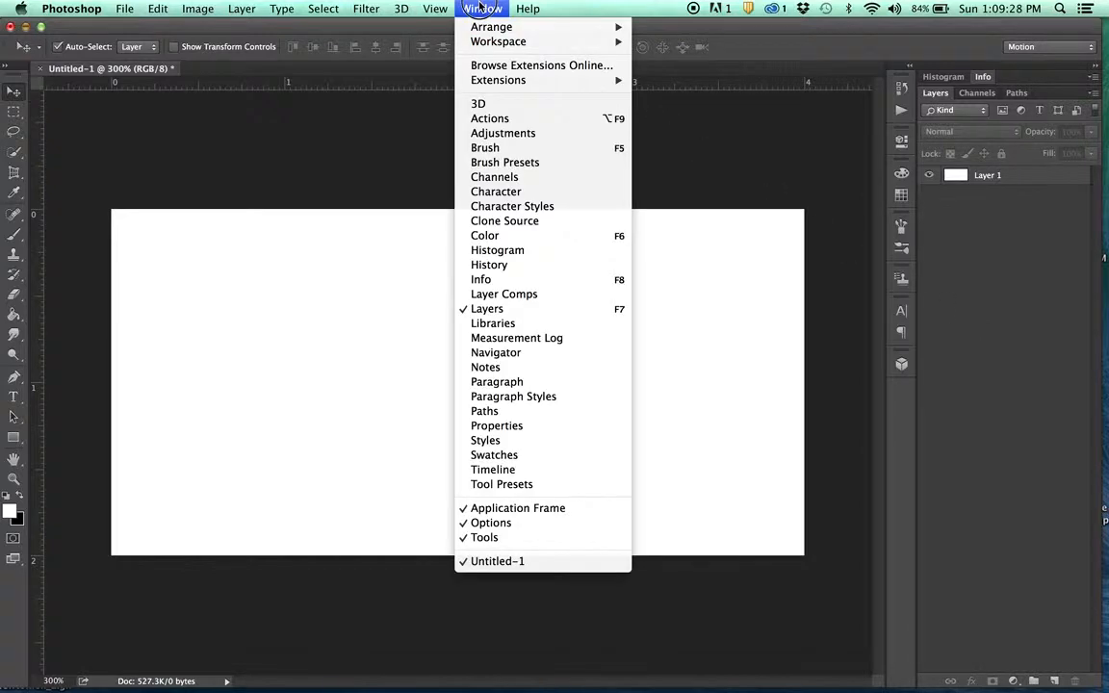
pyautogui.click(493, 470)
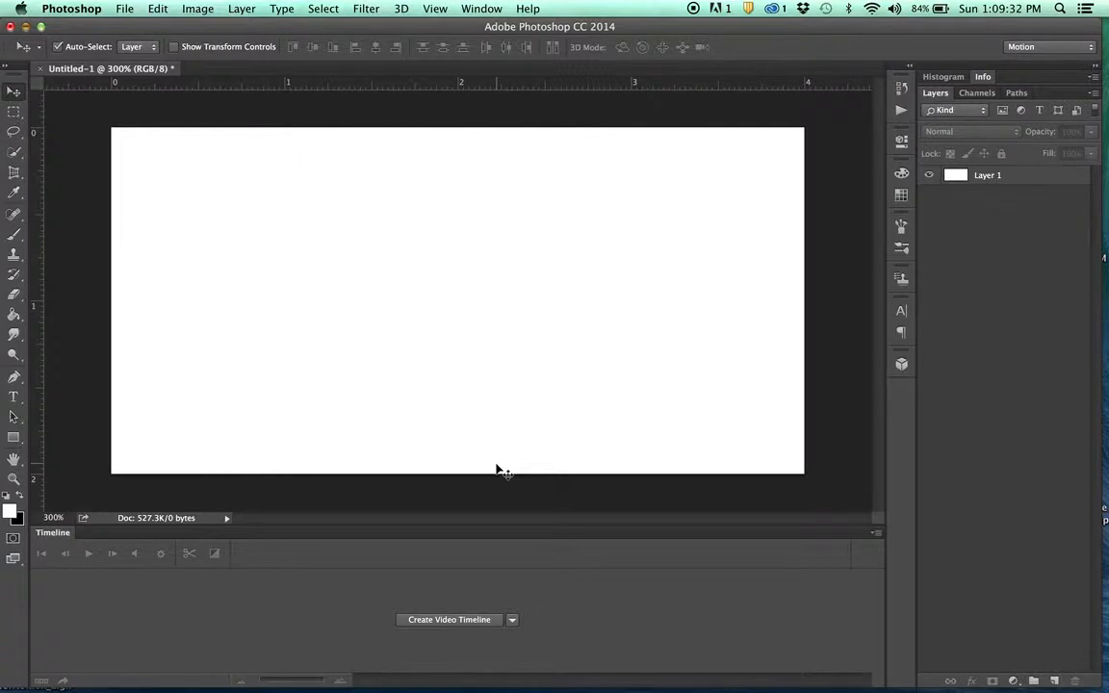
pyautogui.click(513, 621)
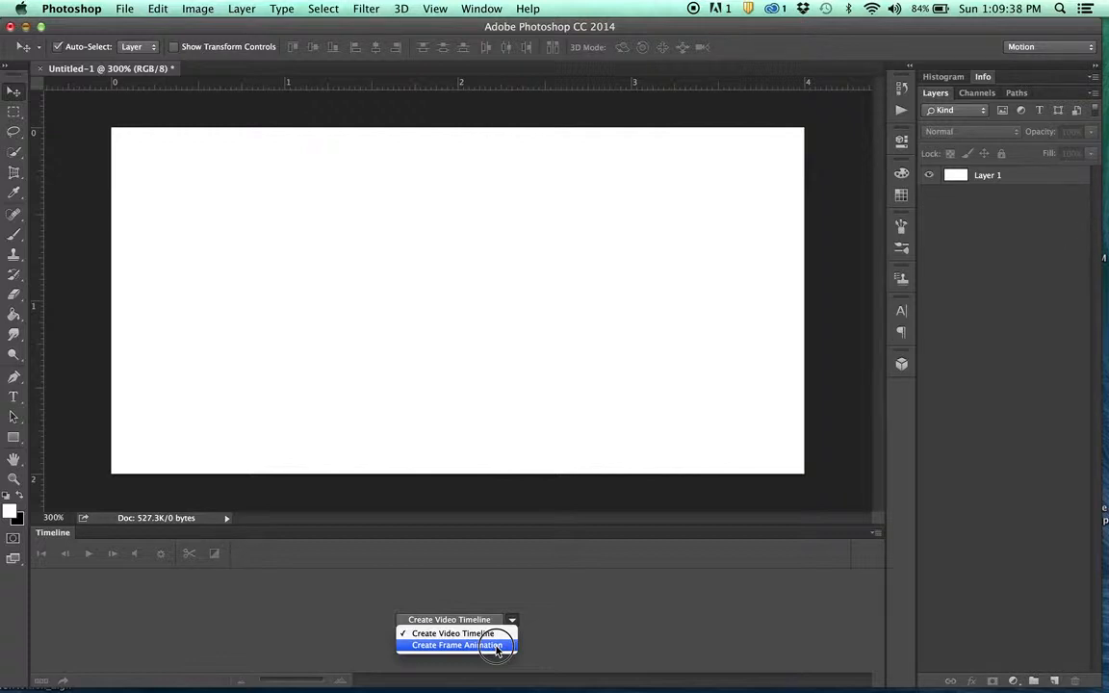
pyautogui.click(497, 650)
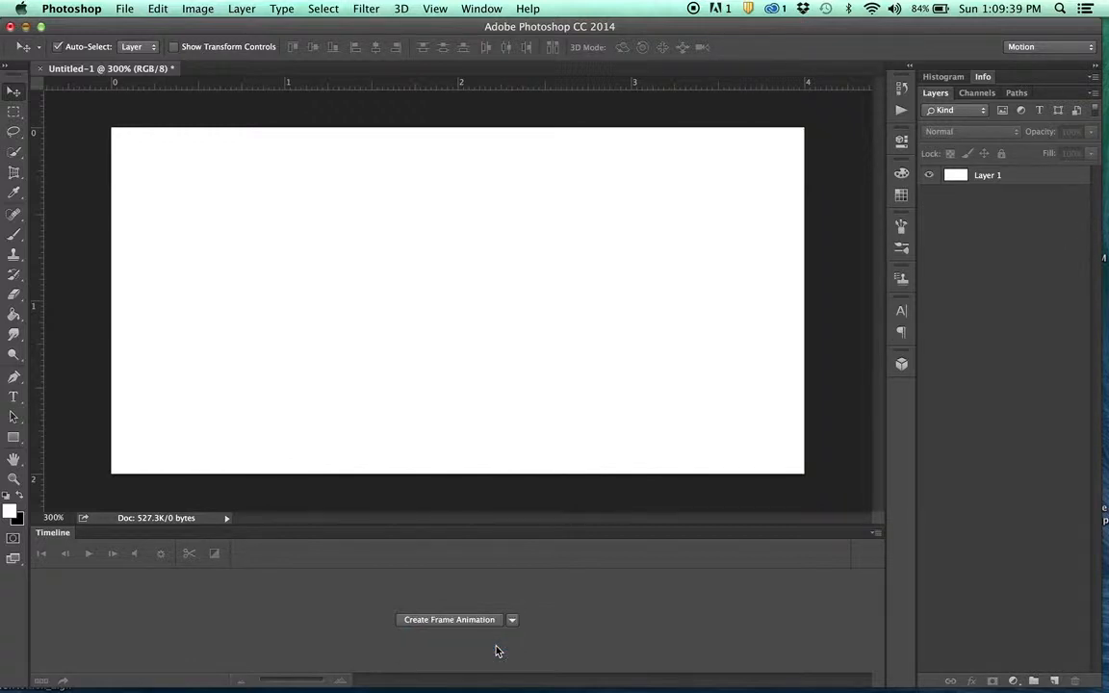
pyautogui.click(453, 620)
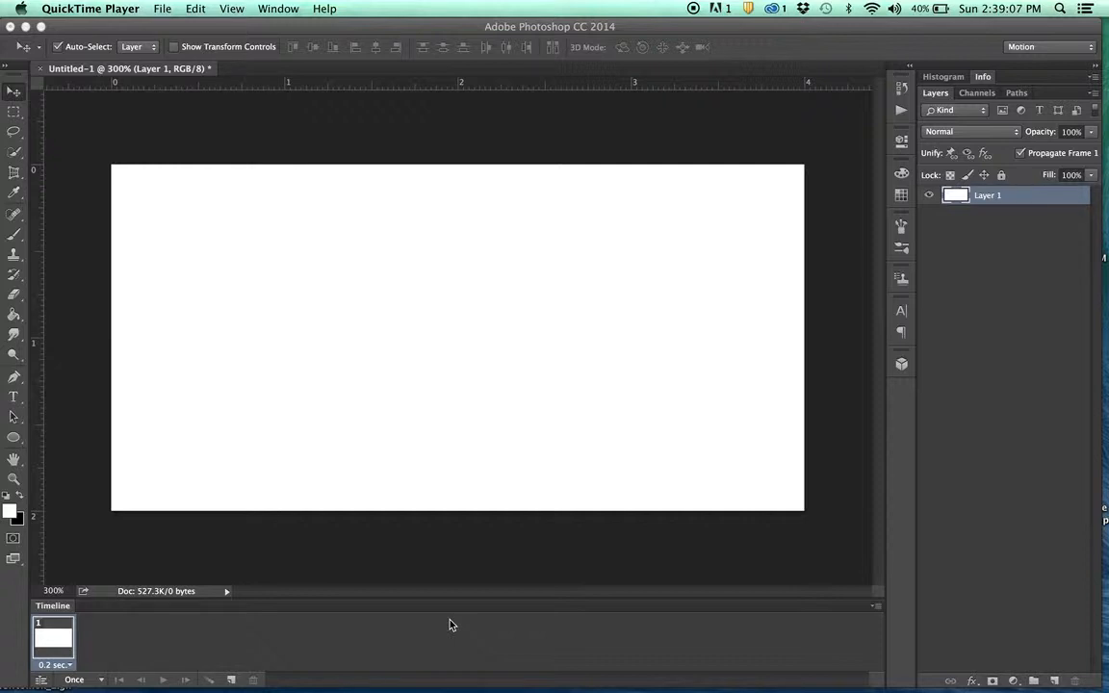
# Step: Draw a circle shape about 49 px wide near the canvas's left edge and fill it with magenta
pyautogui.moveTo(14, 437); pyautogui.dragTo(90, 464)
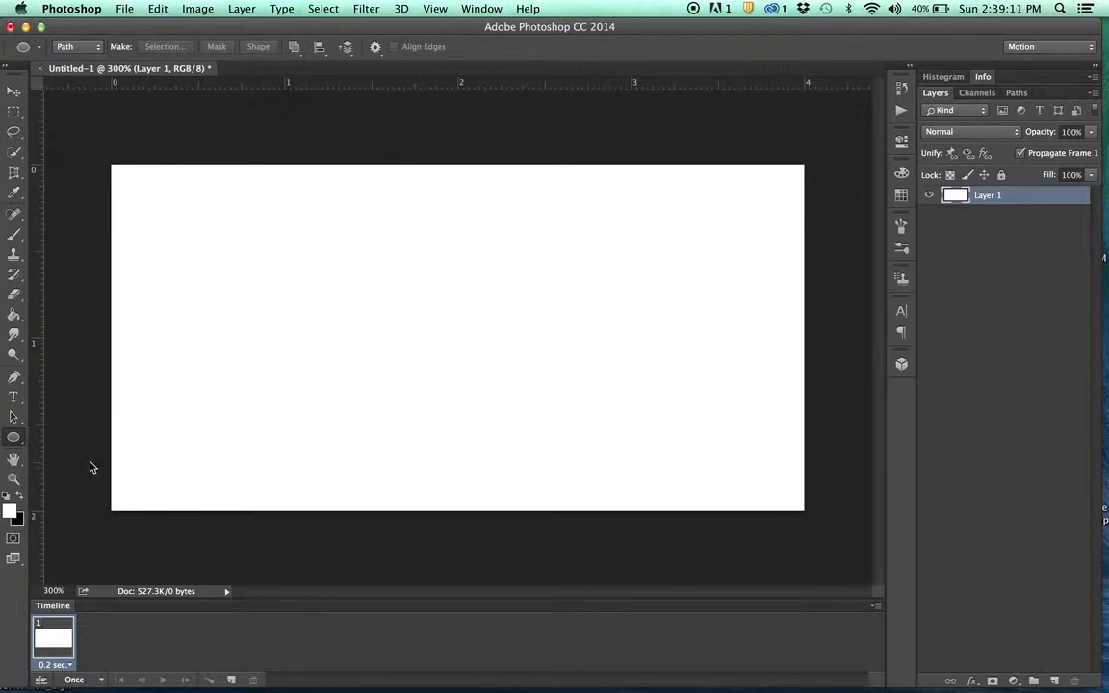
pyautogui.click(80, 46)
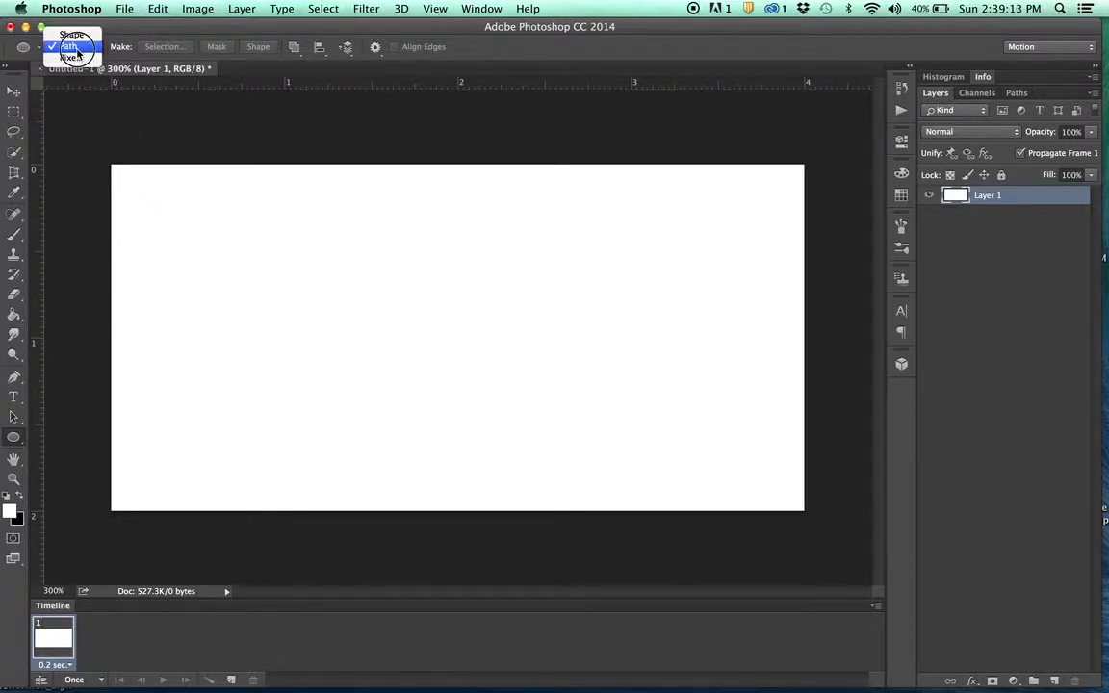
pyautogui.click(67, 30)
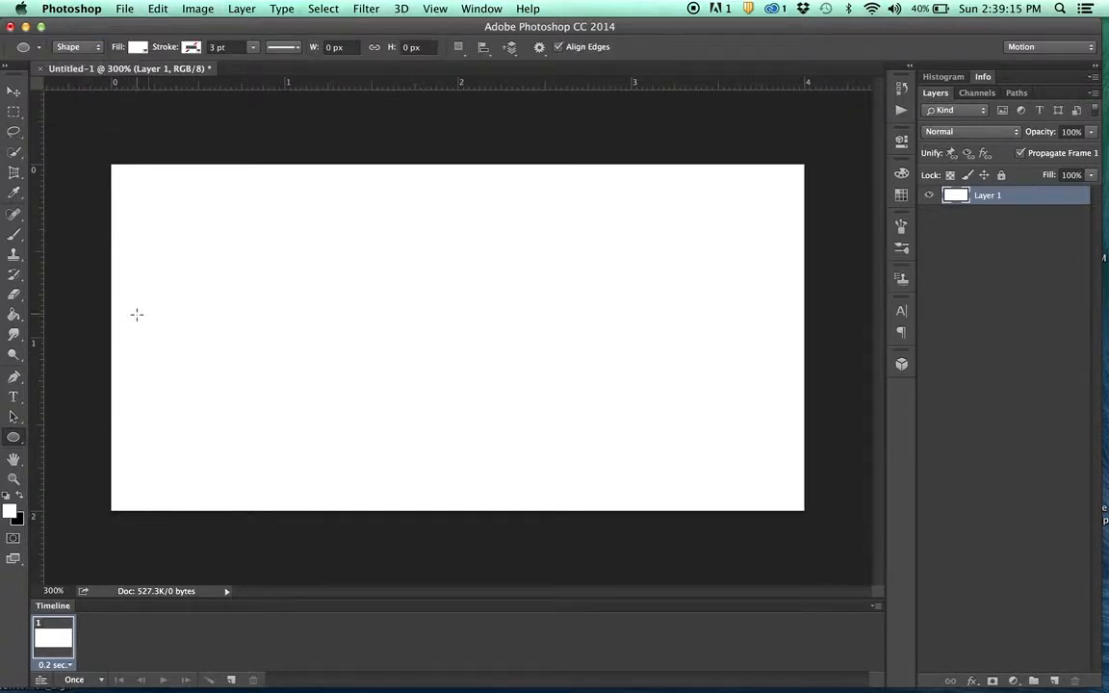
pyautogui.moveTo(136, 317); pyautogui.dragTo(193, 373)
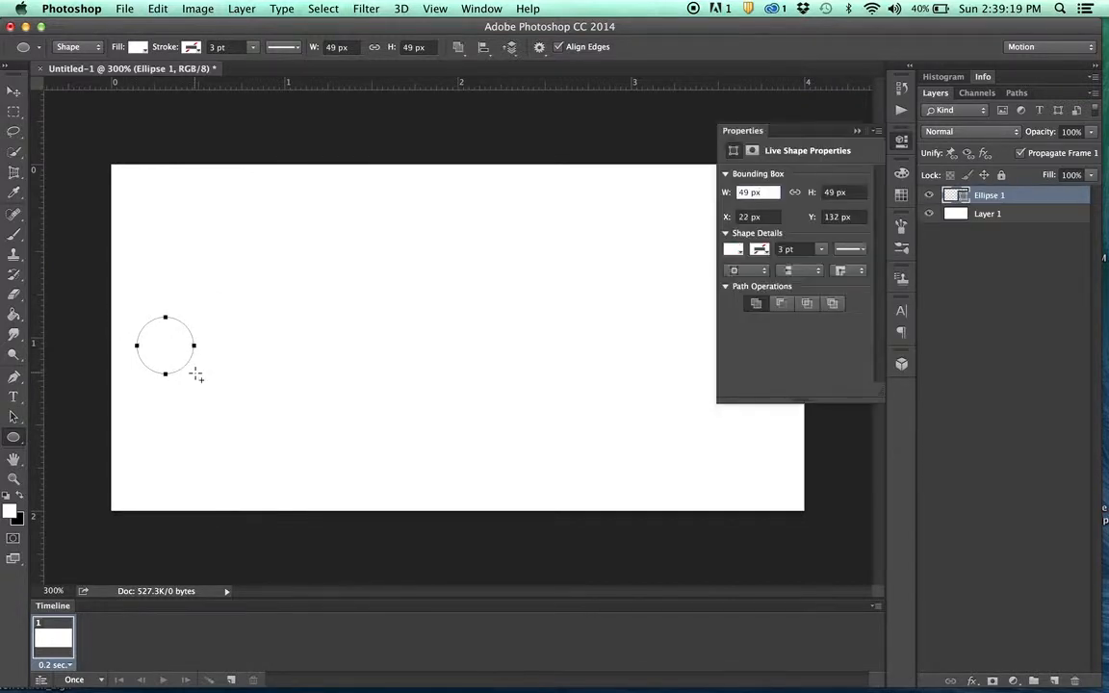
pyautogui.click(732, 251)
pyautogui.click(738, 330)
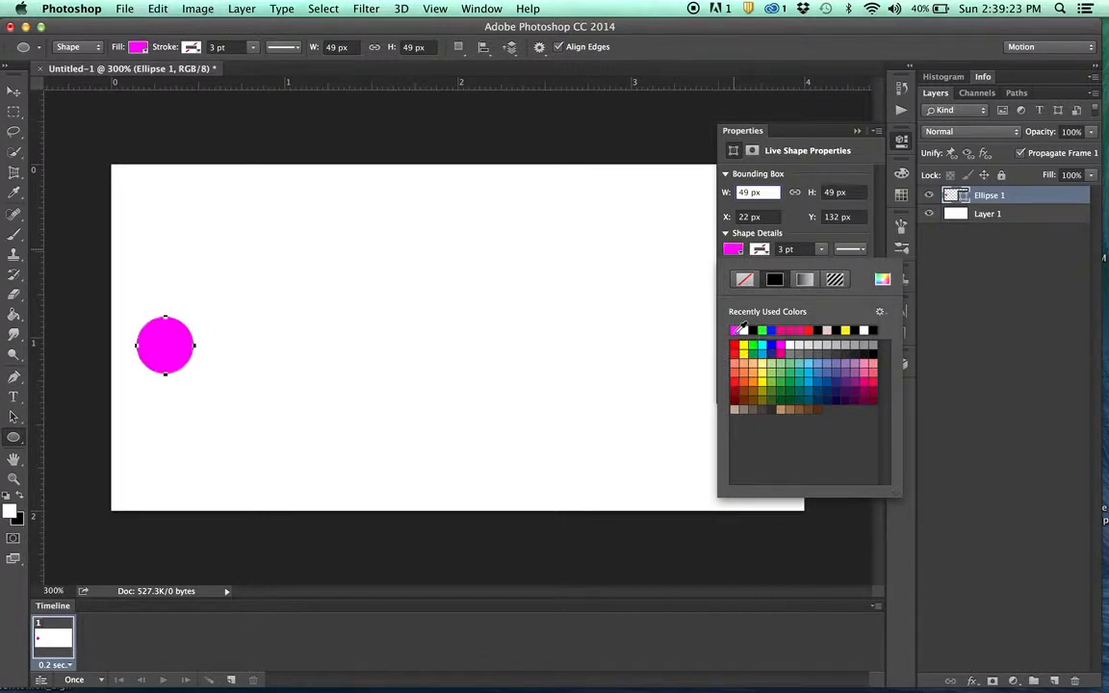
pyautogui.click(857, 132)
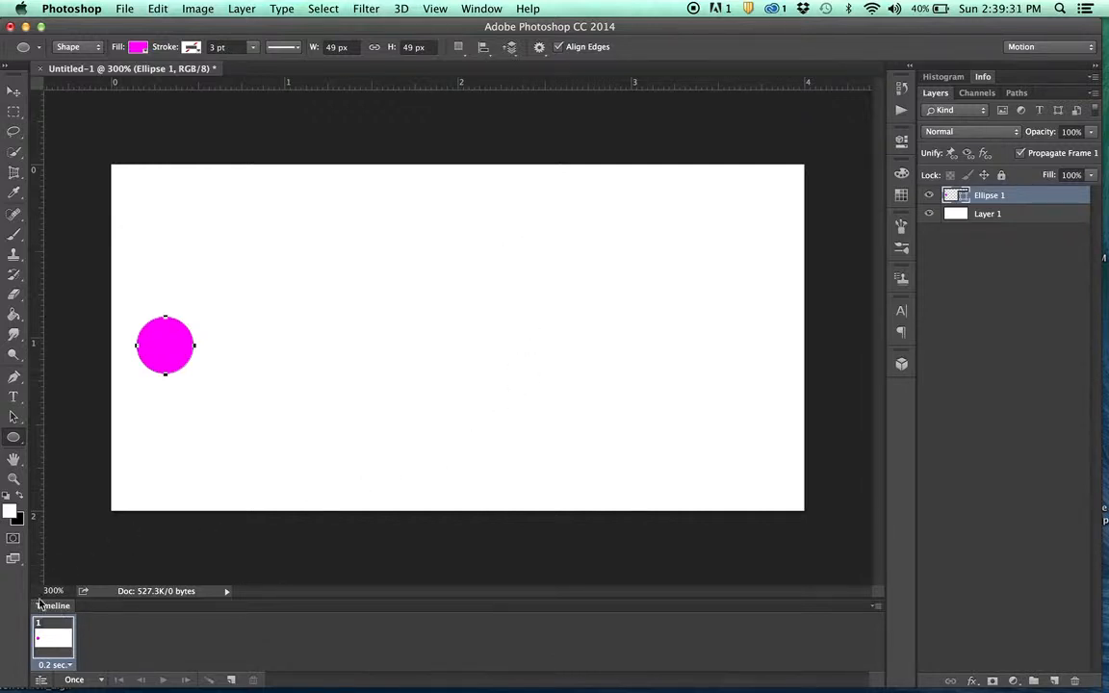
# Step: Add a second animation frame and move the circle straight across to the canvas's right side in that frame
pyautogui.click(231, 681)
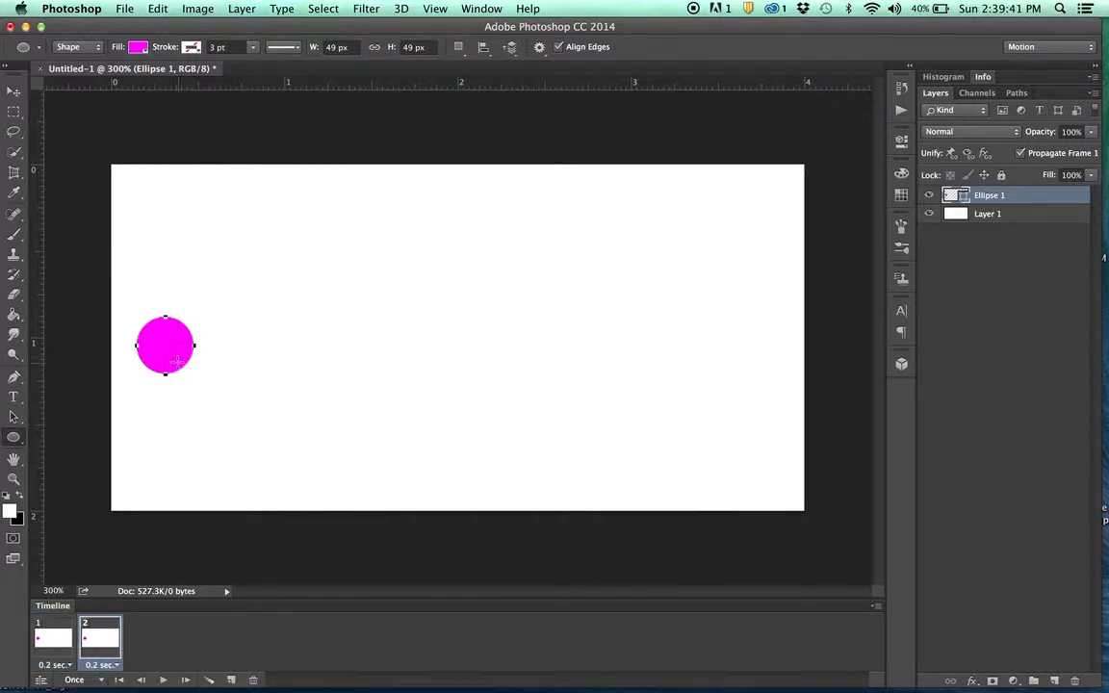
pyautogui.click(14, 92)
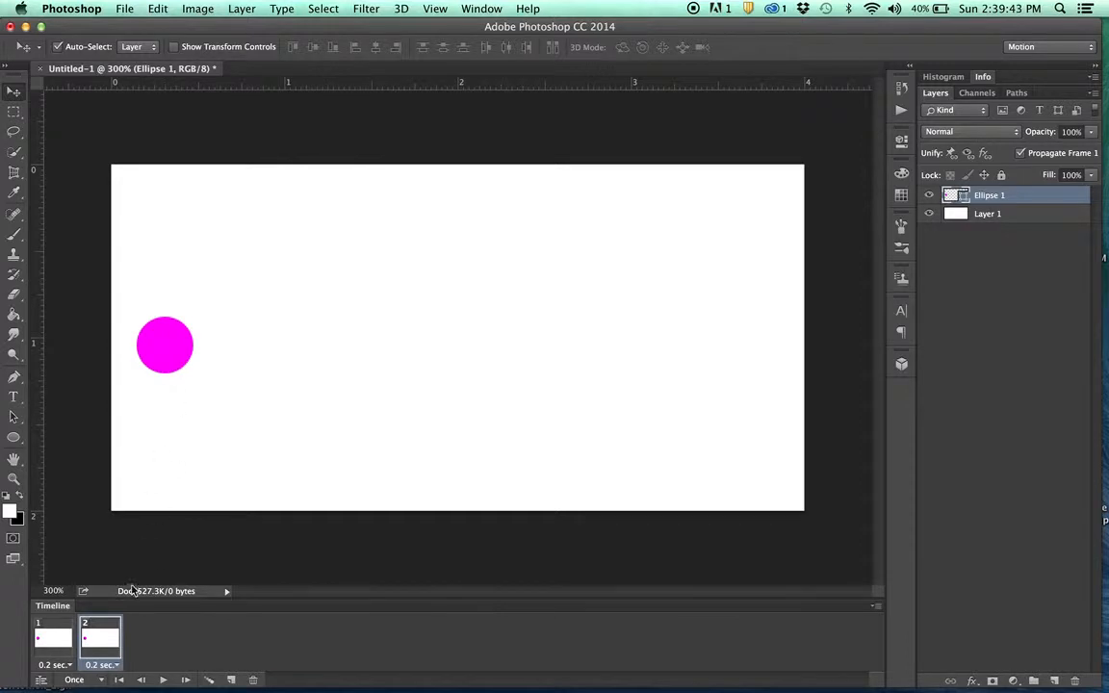
pyautogui.click(169, 338)
pyautogui.moveTo(169, 343); pyautogui.dragTo(761, 359)
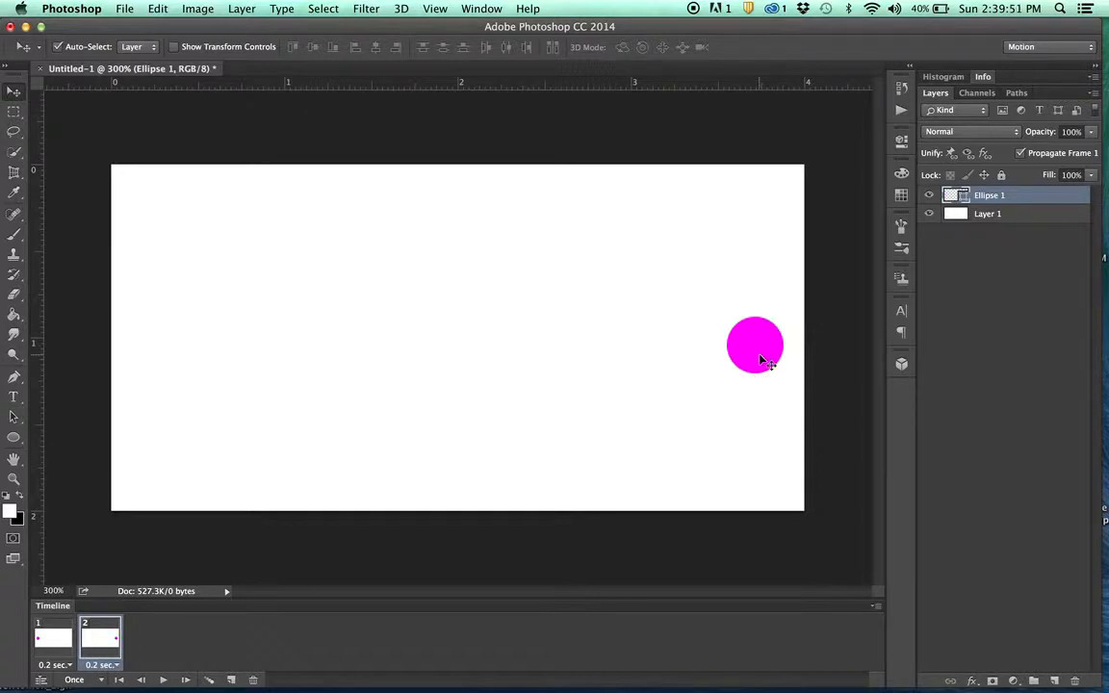
pyautogui.click(53, 641)
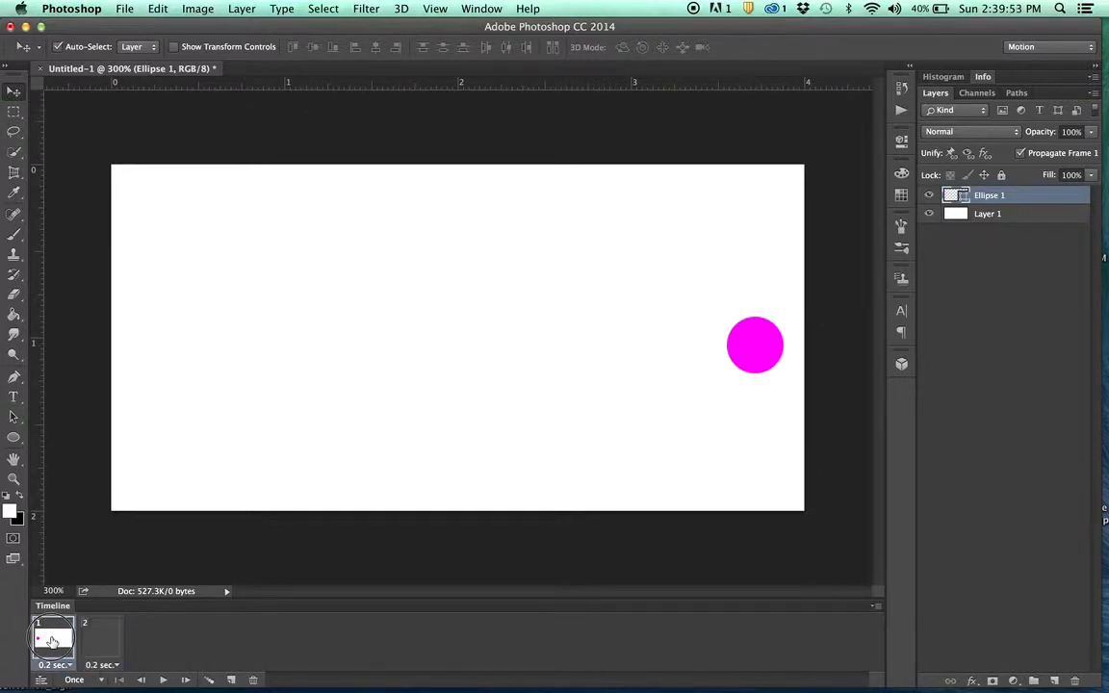
pyautogui.click(102, 640)
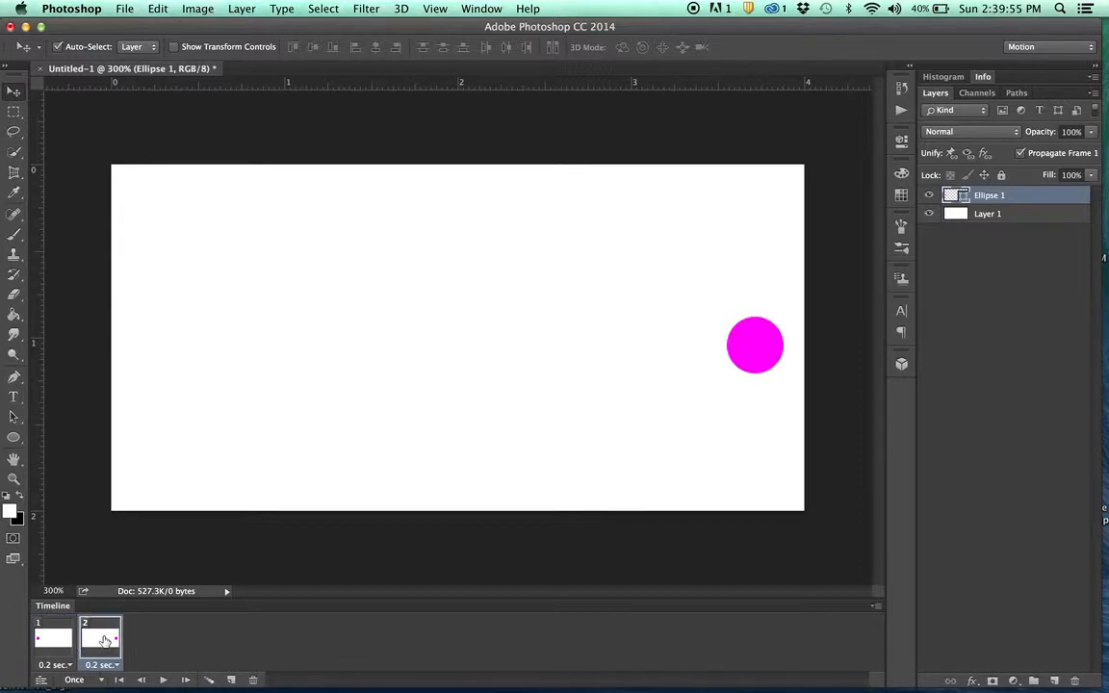
# Step: Tween frame 2 with the previous frame, adding 10 frames for all layers with position, opacity and effects
pyautogui.click(876, 604)
pyautogui.click(722, 467)
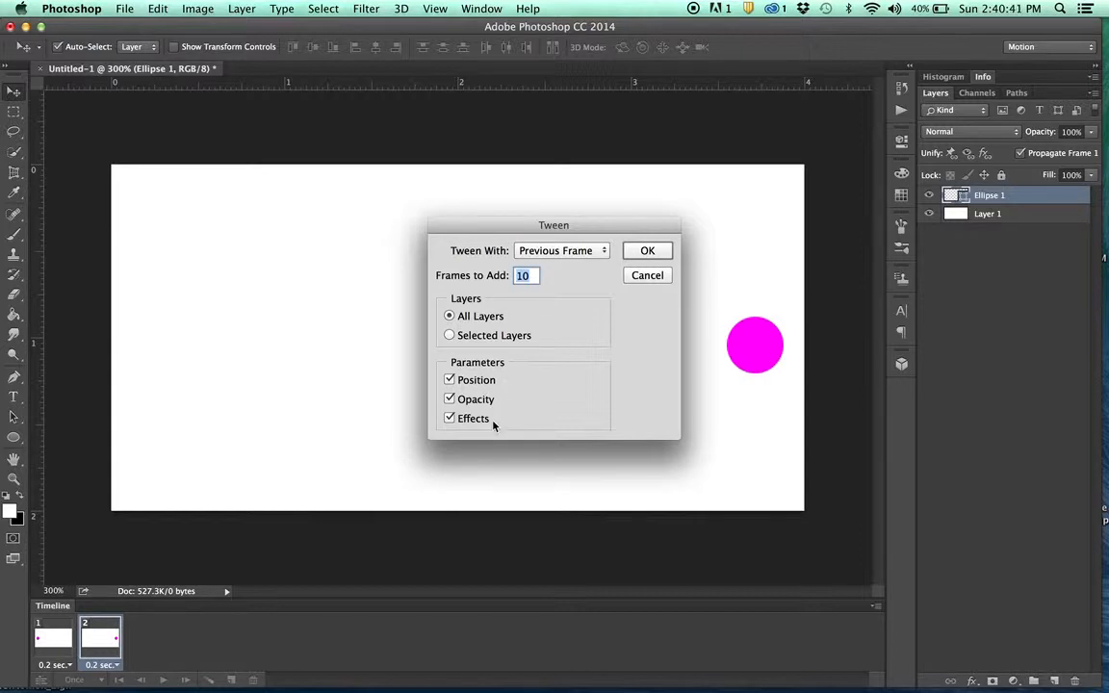
pyautogui.click(642, 250)
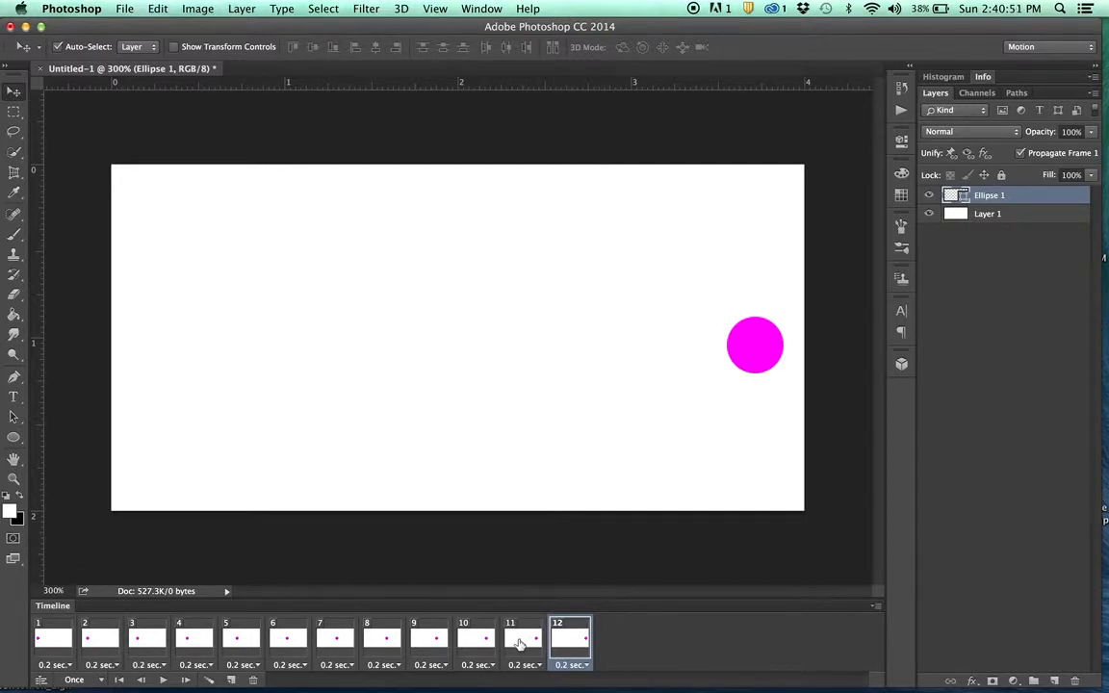
# Step: Check the looping options, keep Once, and play the tweened animation
pyautogui.click(75, 679)
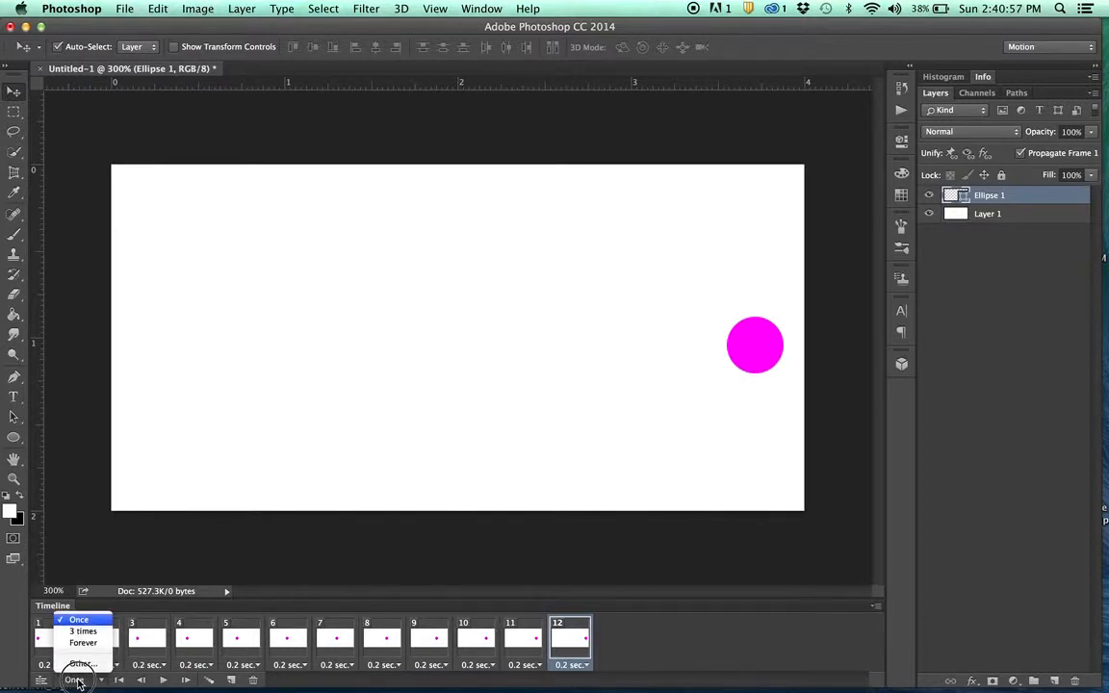
pyautogui.click(77, 680)
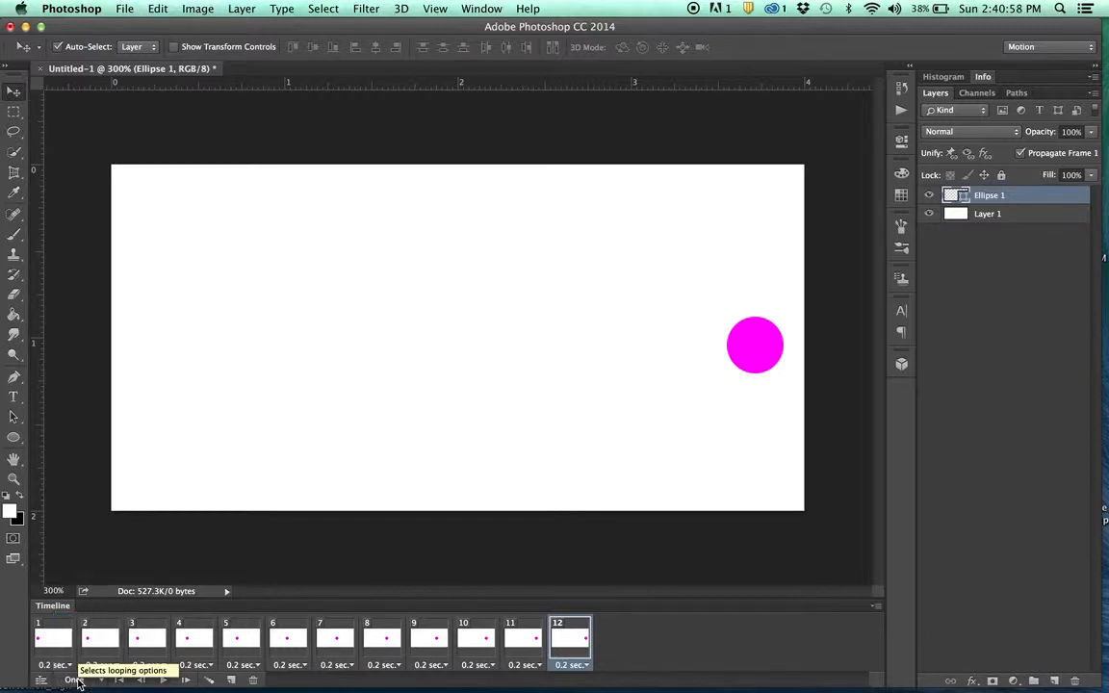
pyautogui.click(163, 681)
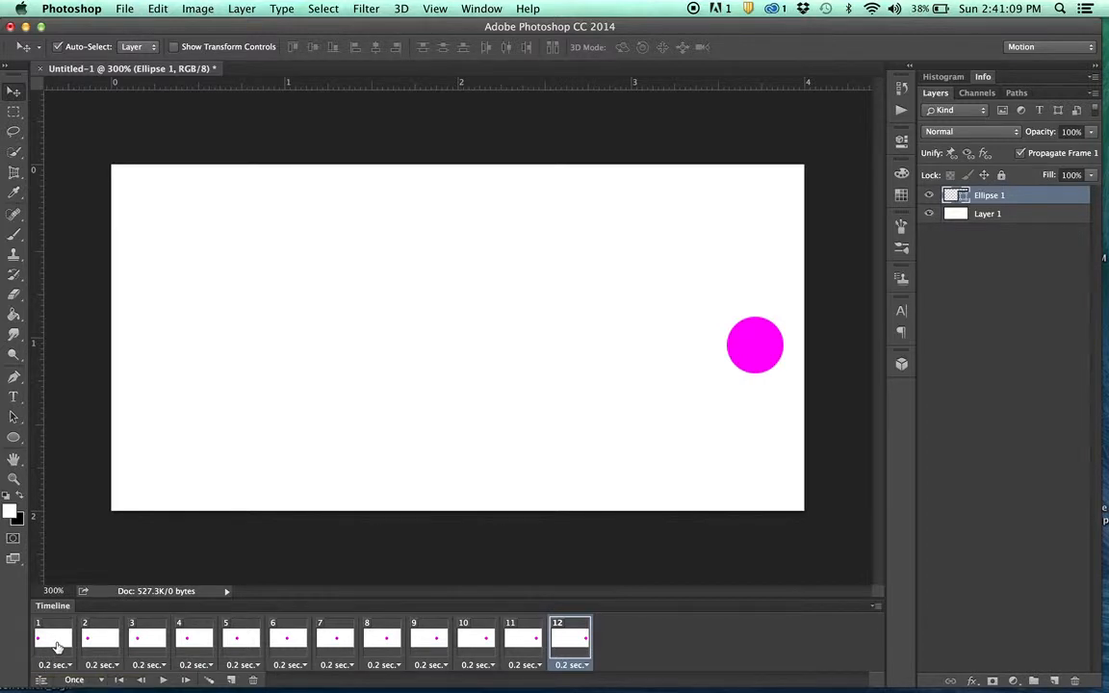
# Step: Set all twelve frames to no delay and play the animation
pyautogui.keyDown('shift'); pyautogui.click(55, 647); pyautogui.keyUp('shift')
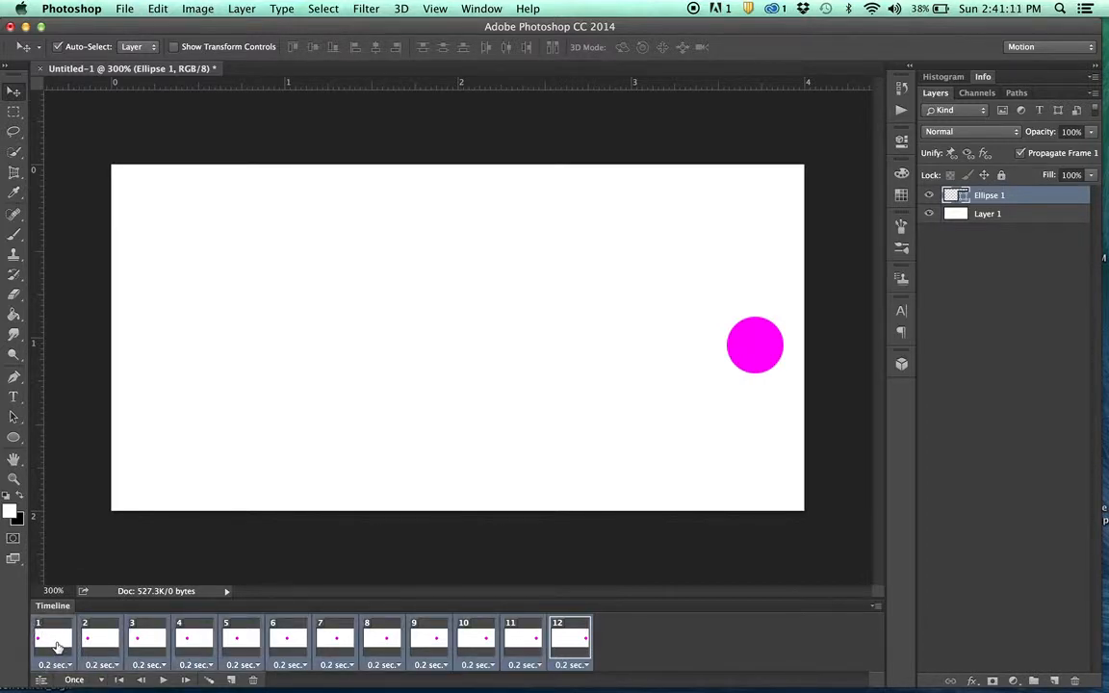
pyautogui.click(67, 664)
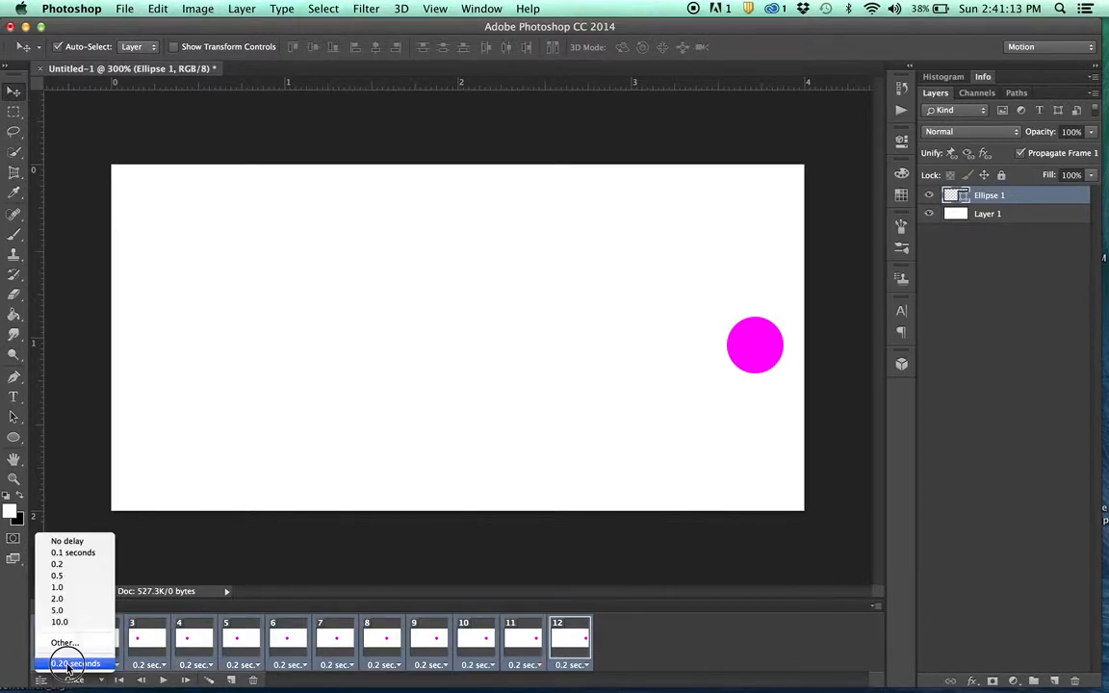
pyautogui.click(65, 541)
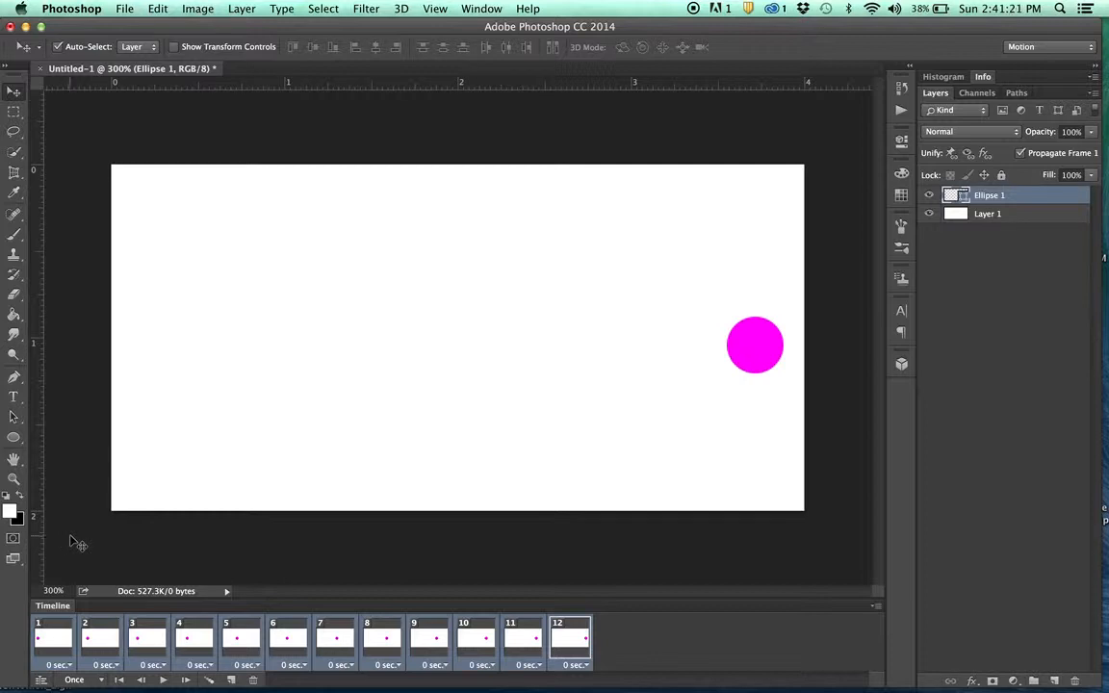
pyautogui.click(163, 680)
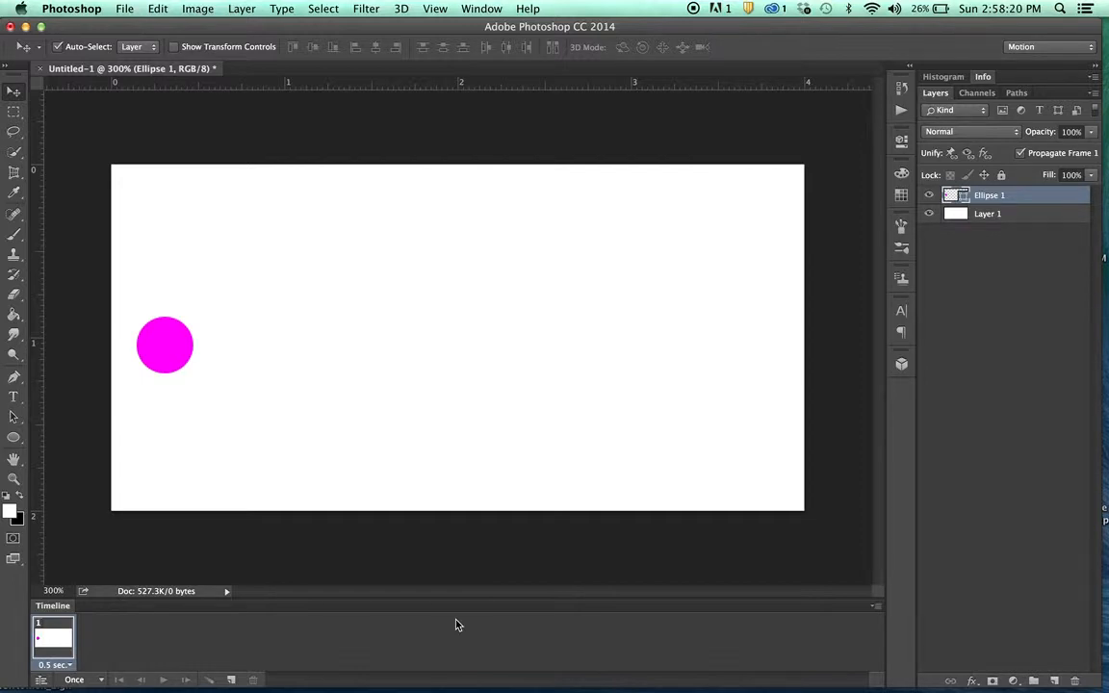
# Step: Duplicate the Ellipse 1 layer and recolor the copy light blue (#00c6ff)
pyautogui.press('super+j')
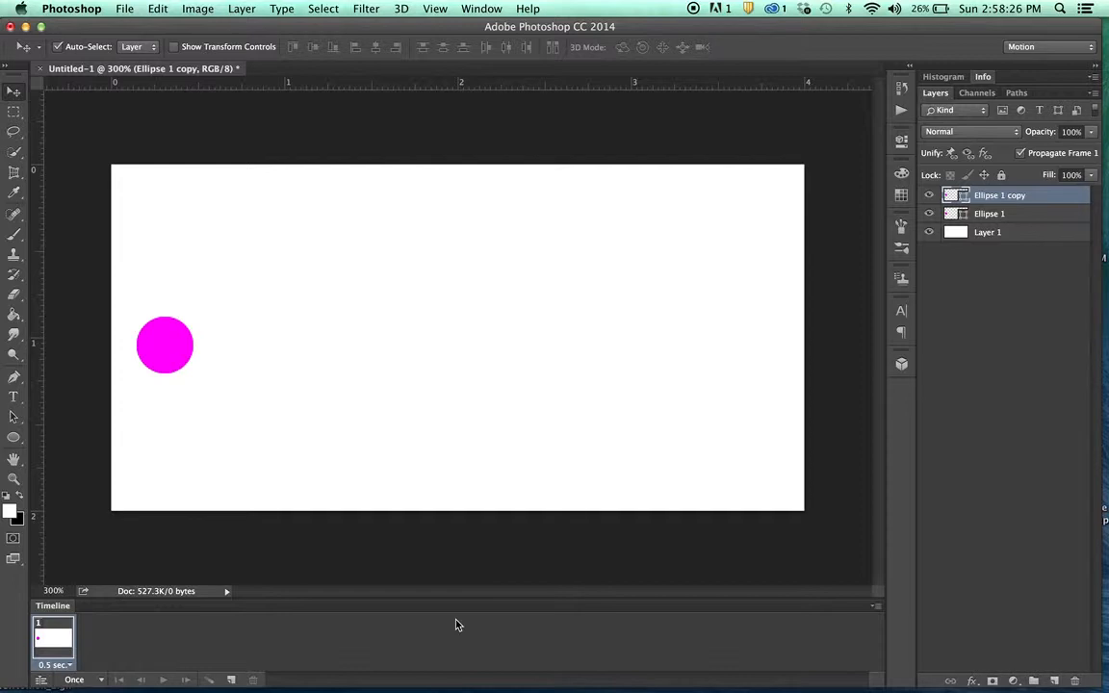
pyautogui.doubleClick(964, 196)
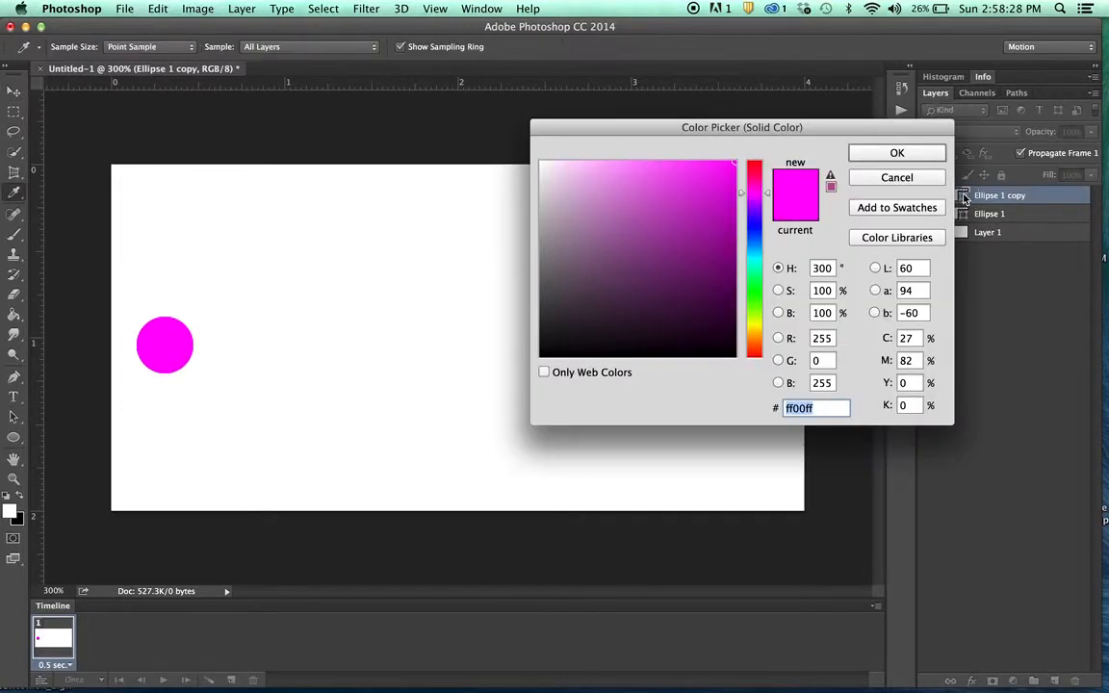
pyautogui.click(755, 244)
pyautogui.click(755, 251)
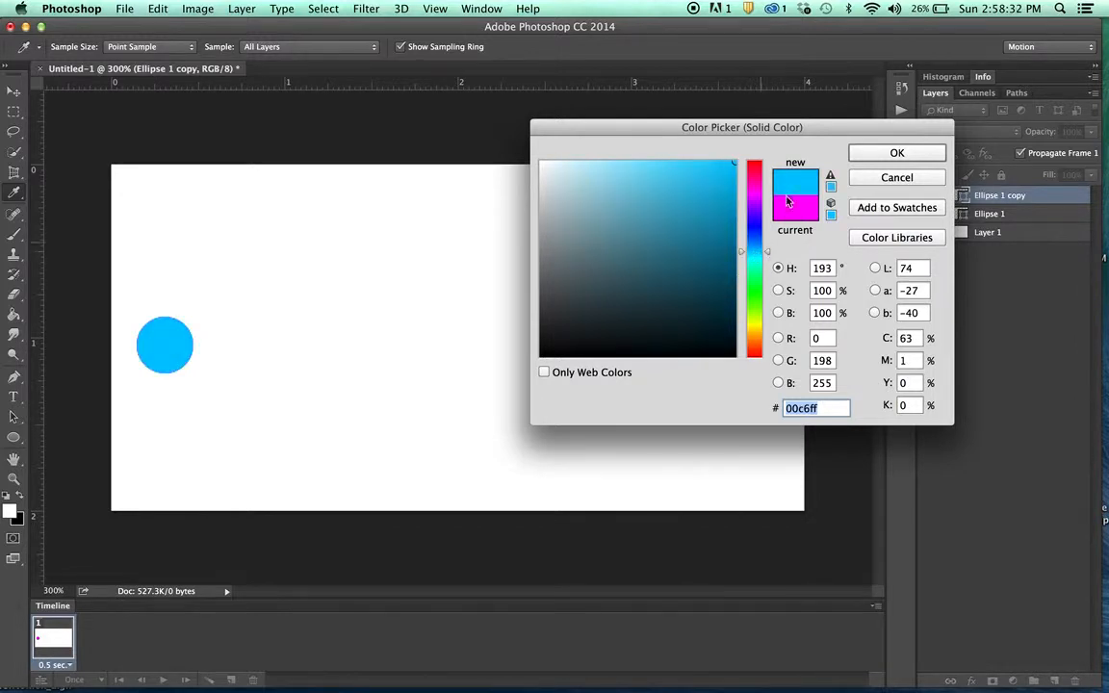
pyautogui.click(897, 155)
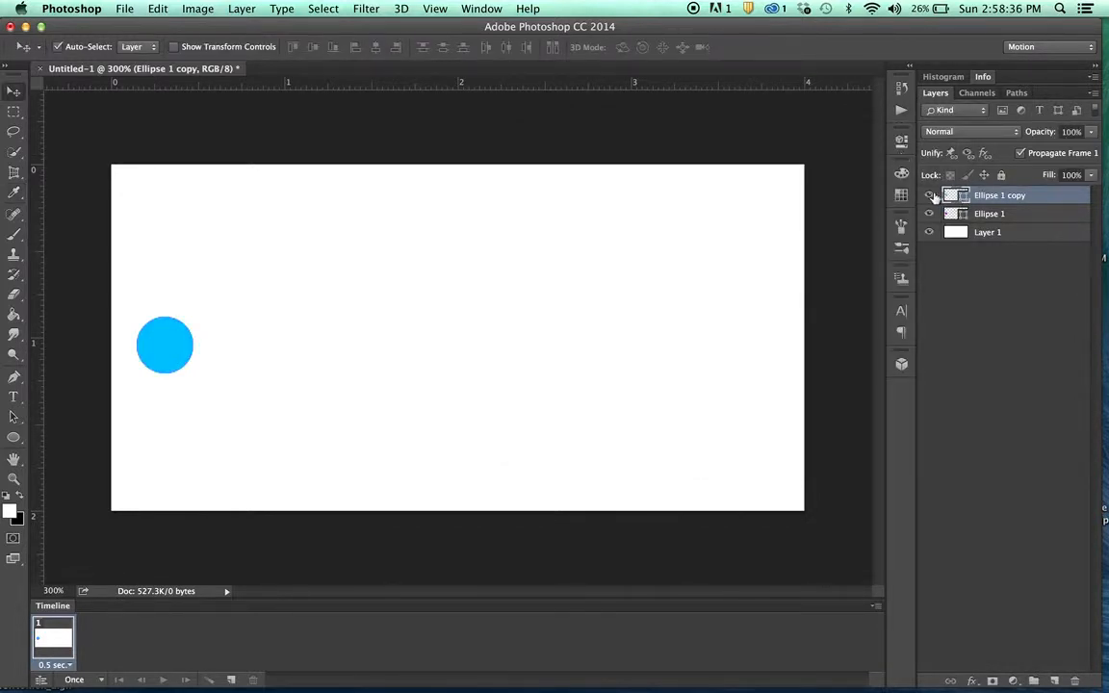
# Step: Toggle the blue circle layer off and on to compare, and set its opacity to 0% in the first frame
pyautogui.click(930, 196)
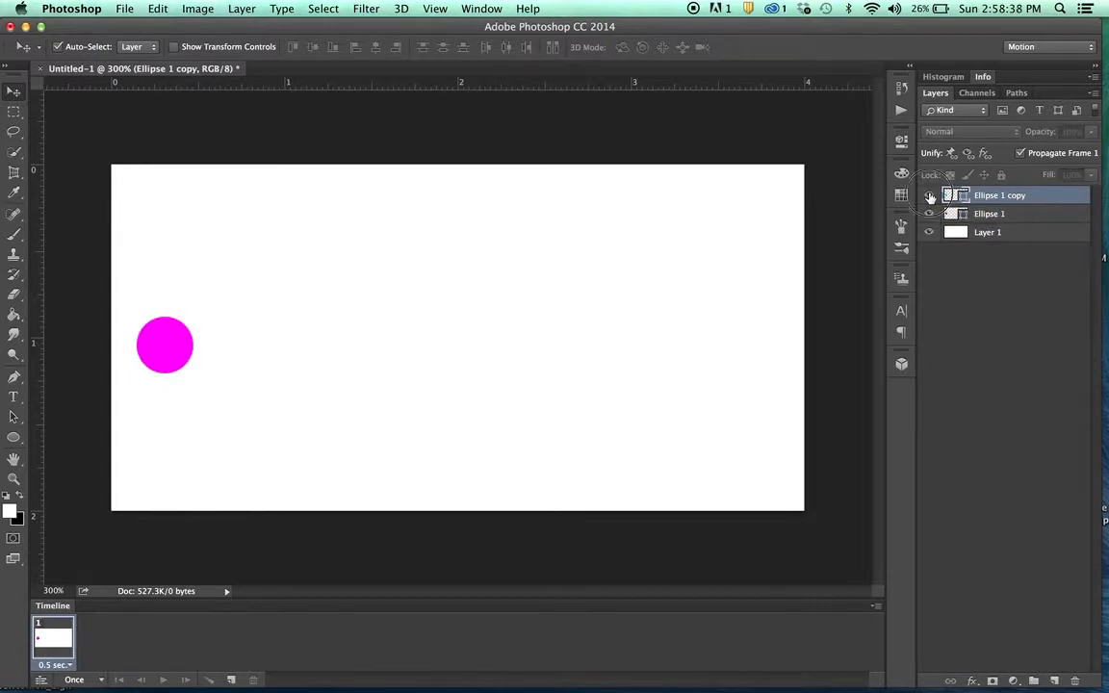
pyautogui.click(930, 197)
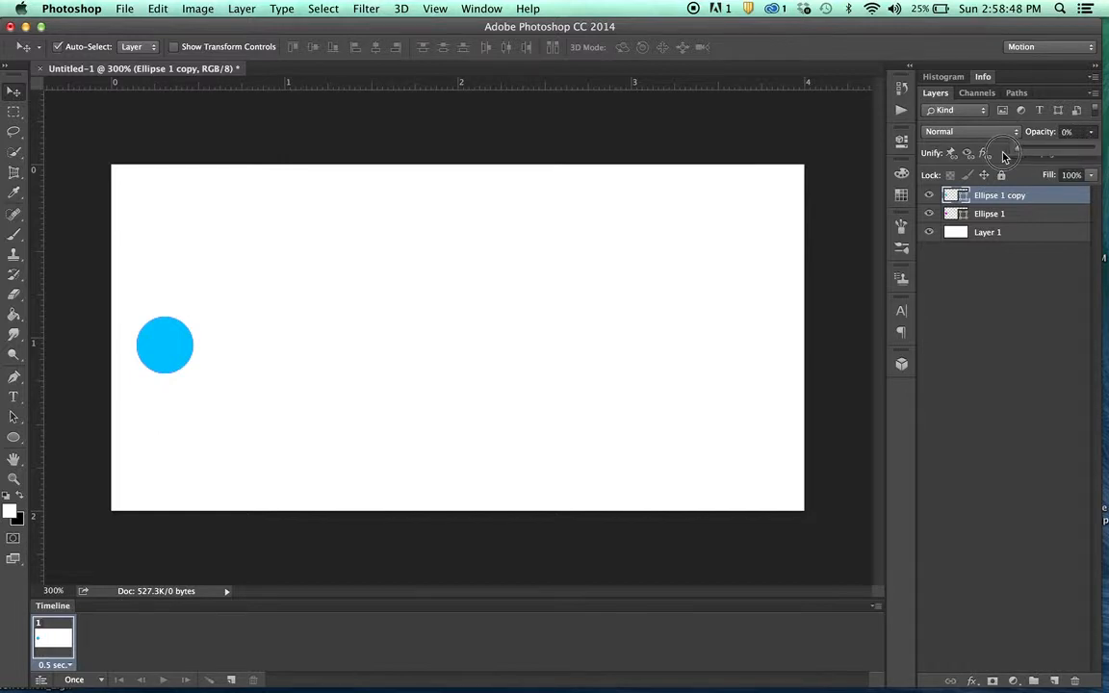
pyautogui.press('0')
pyautogui.press('0')
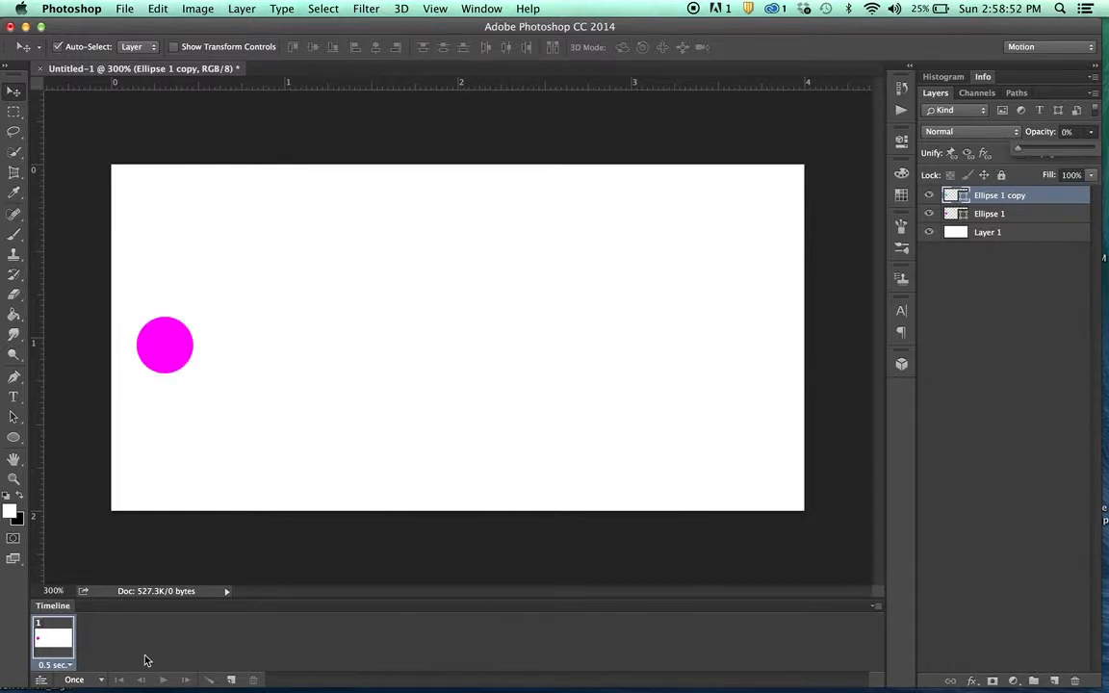
# Step: Add a second frame and move both ellipse layers together to the canvas's right side in it
pyautogui.click(231, 681)
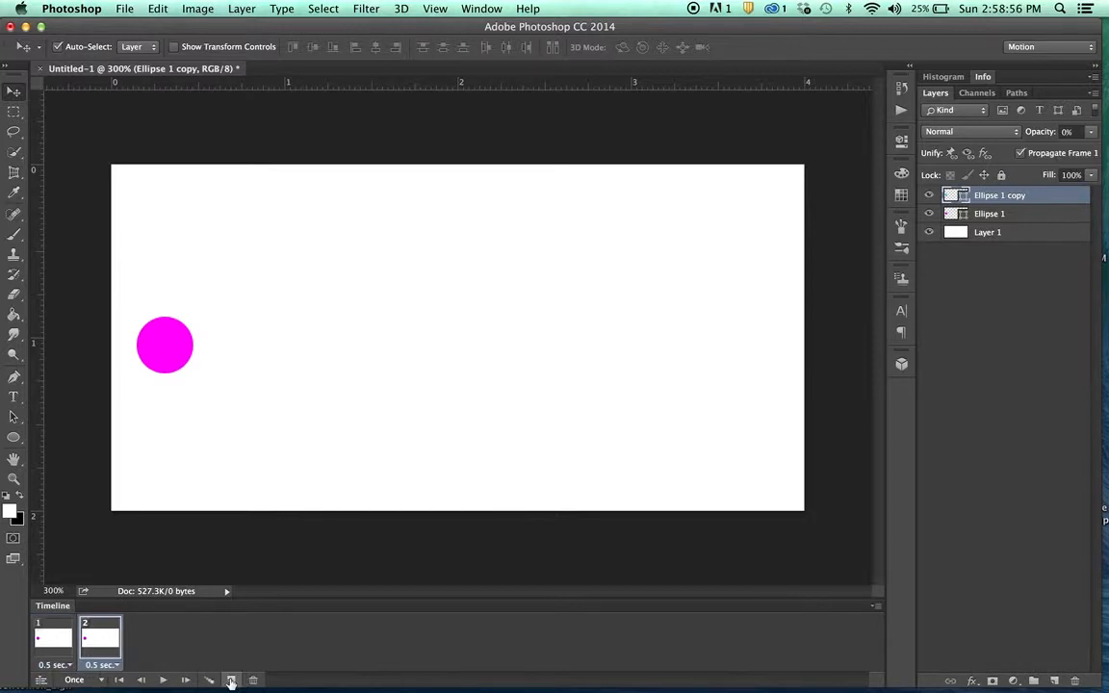
pyautogui.keyDown('shift'); pyautogui.click(995, 215); pyautogui.keyUp('shift')
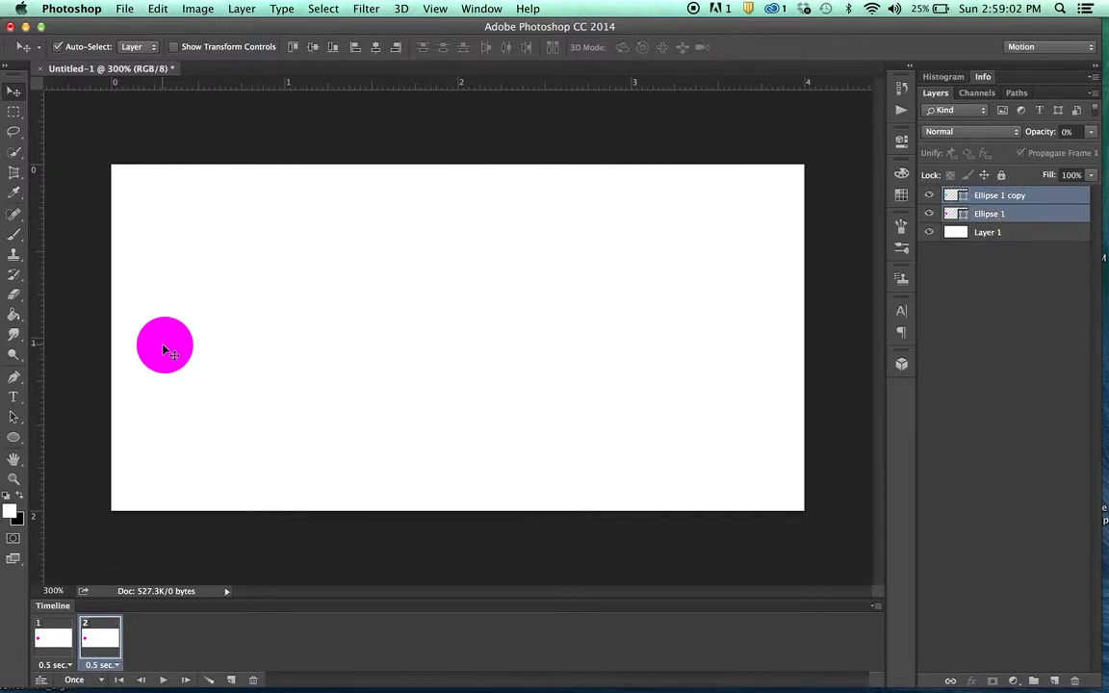
pyautogui.moveTo(165, 351); pyautogui.dragTo(762, 357)
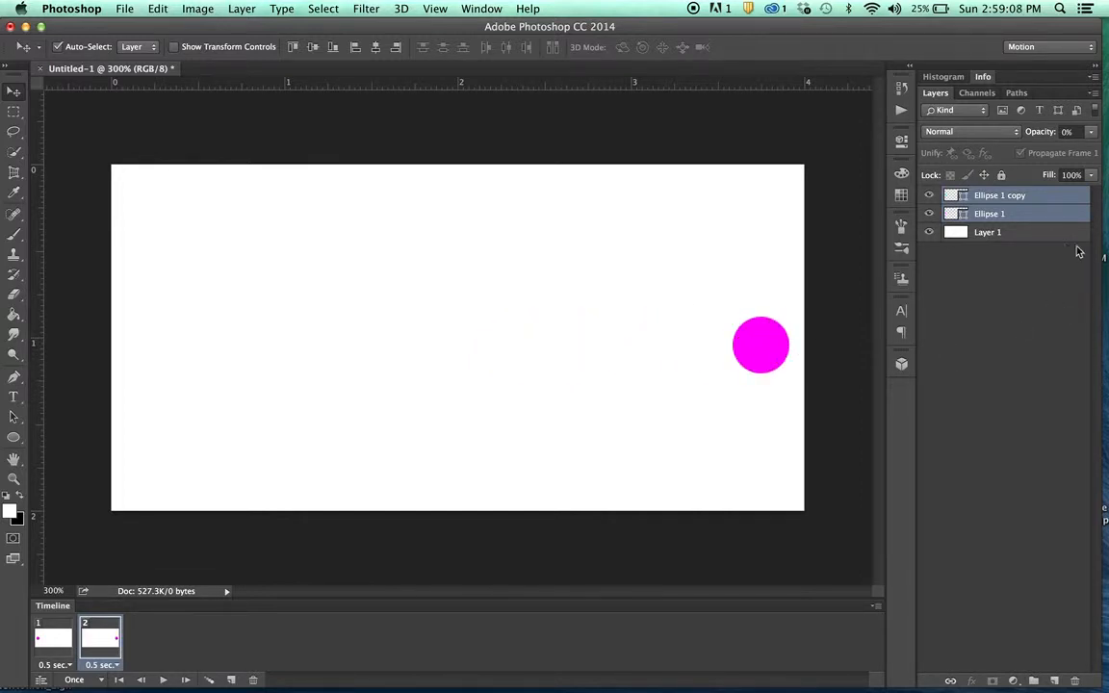
# Step: In the second frame, set the Ellipse 1 copy layer's opacity to 100% and the Ellipse 1 layer's opacity to 0%
pyautogui.click(1011, 196)
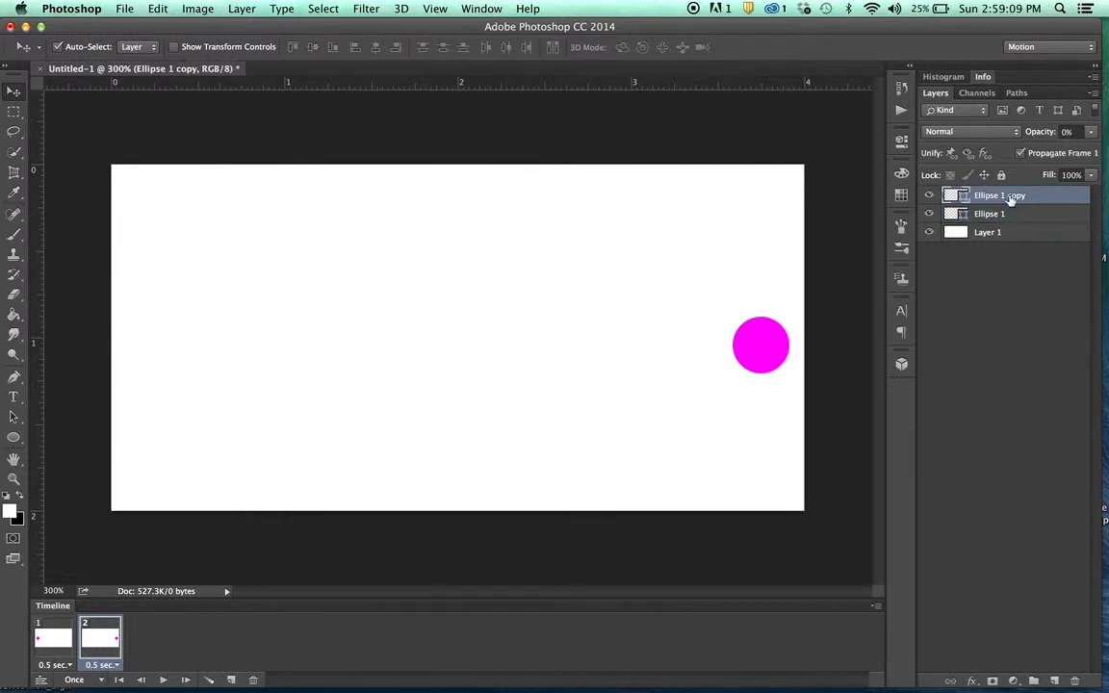
pyautogui.click(1091, 132)
pyautogui.moveTo(1018, 152); pyautogui.dragTo(1015, 153)
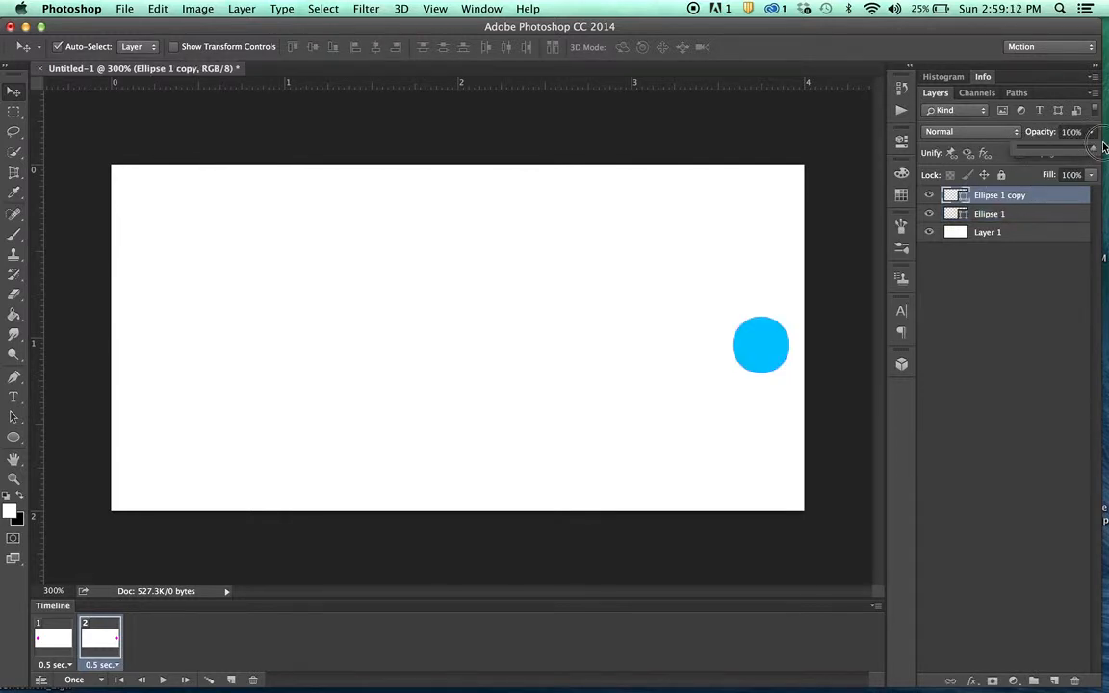
pyautogui.click(986, 215)
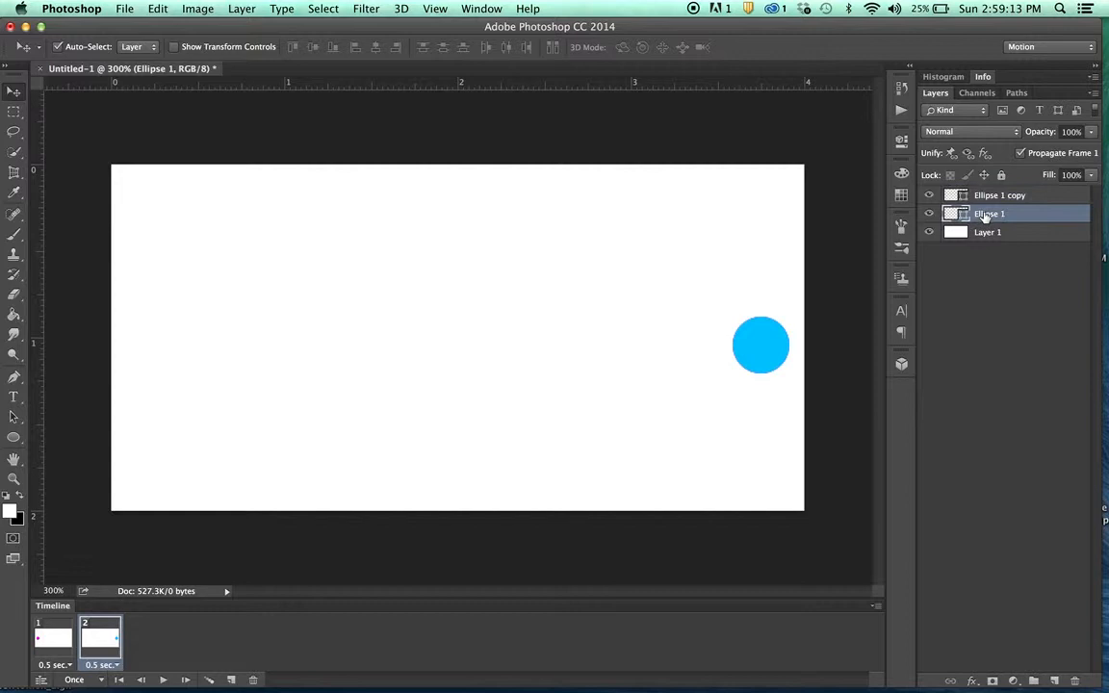
pyautogui.click(1090, 132)
pyautogui.moveTo(1095, 154); pyautogui.dragTo(846, 159)
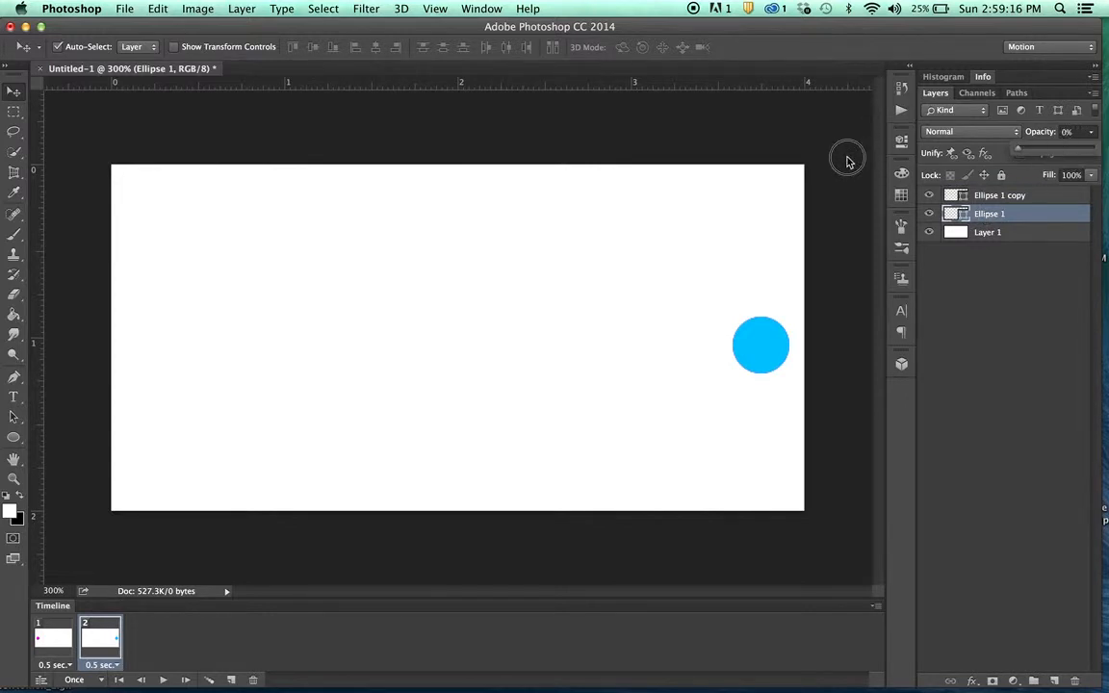
# Step: Toggle the blue circle layer off and on in the second frame, and compare the first and second frames
pyautogui.click(927, 197)
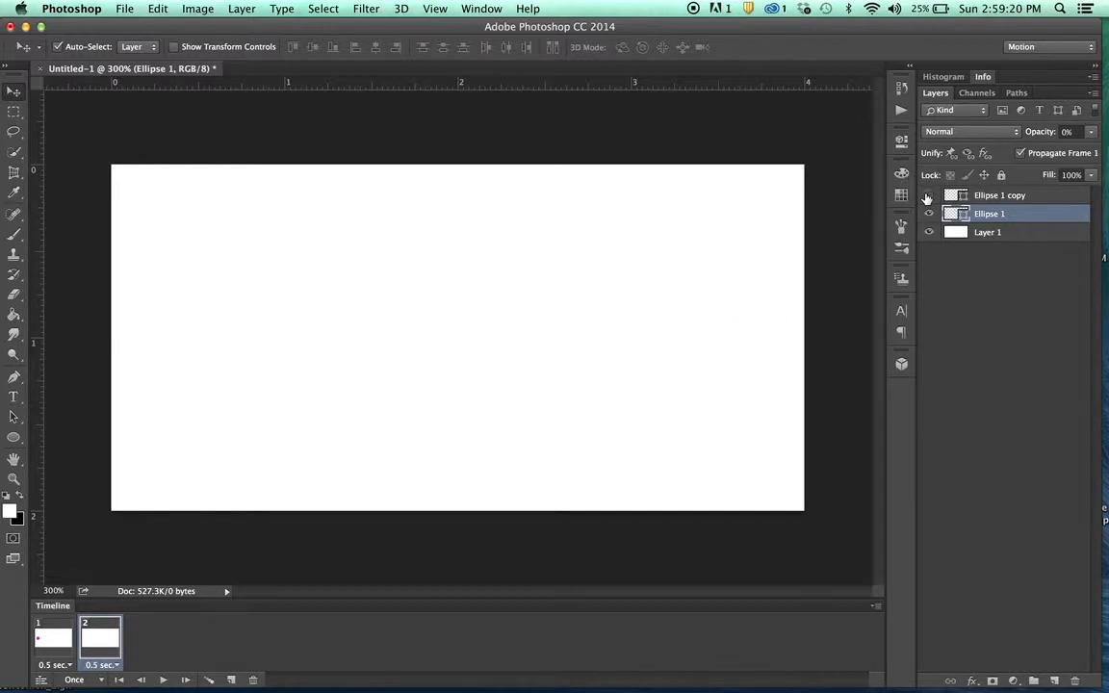
pyautogui.click(928, 197)
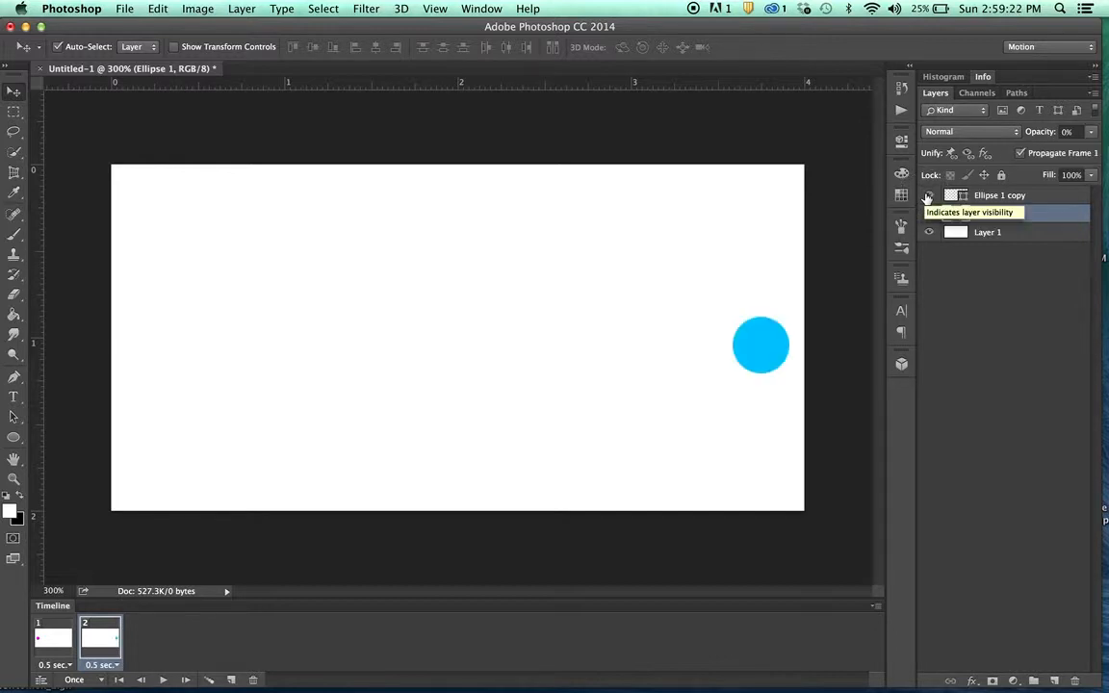
pyautogui.click(55, 642)
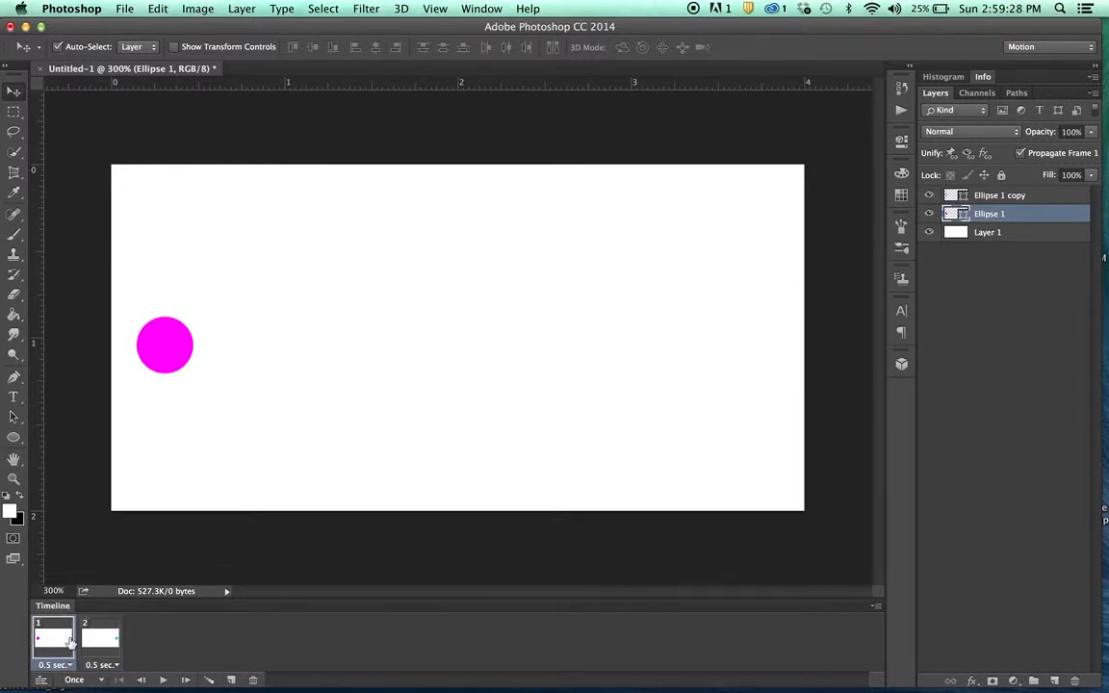
pyautogui.click(102, 640)
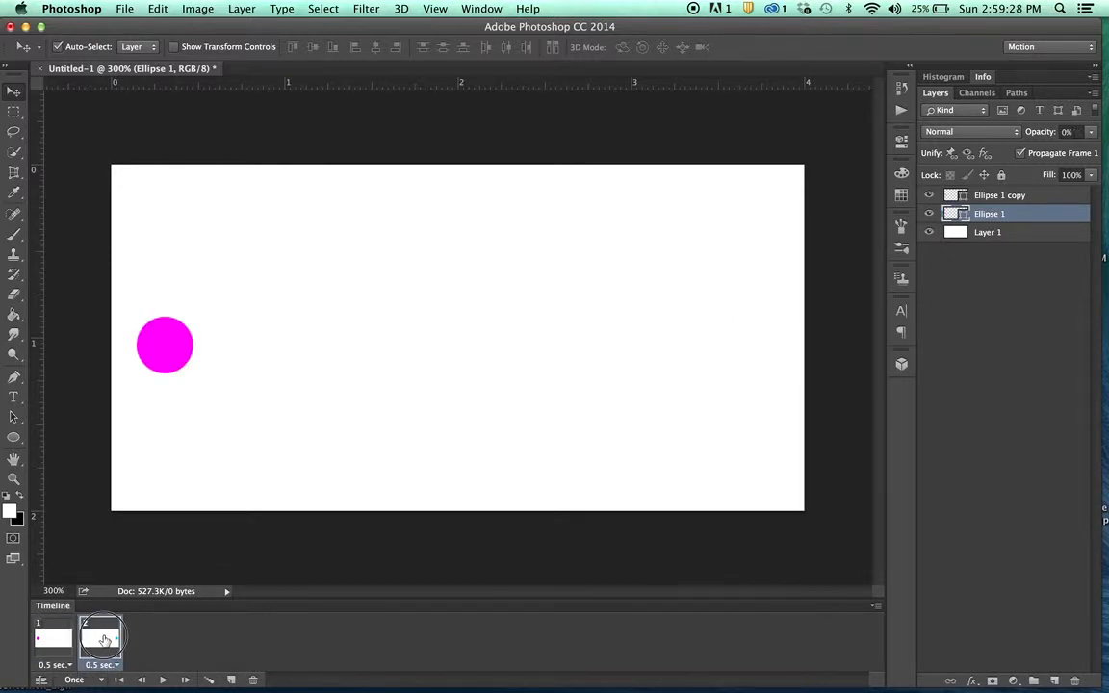
# Step: Tween all layers with the previous frame, adding 15 frames, and play the animation
pyautogui.click(208, 681)
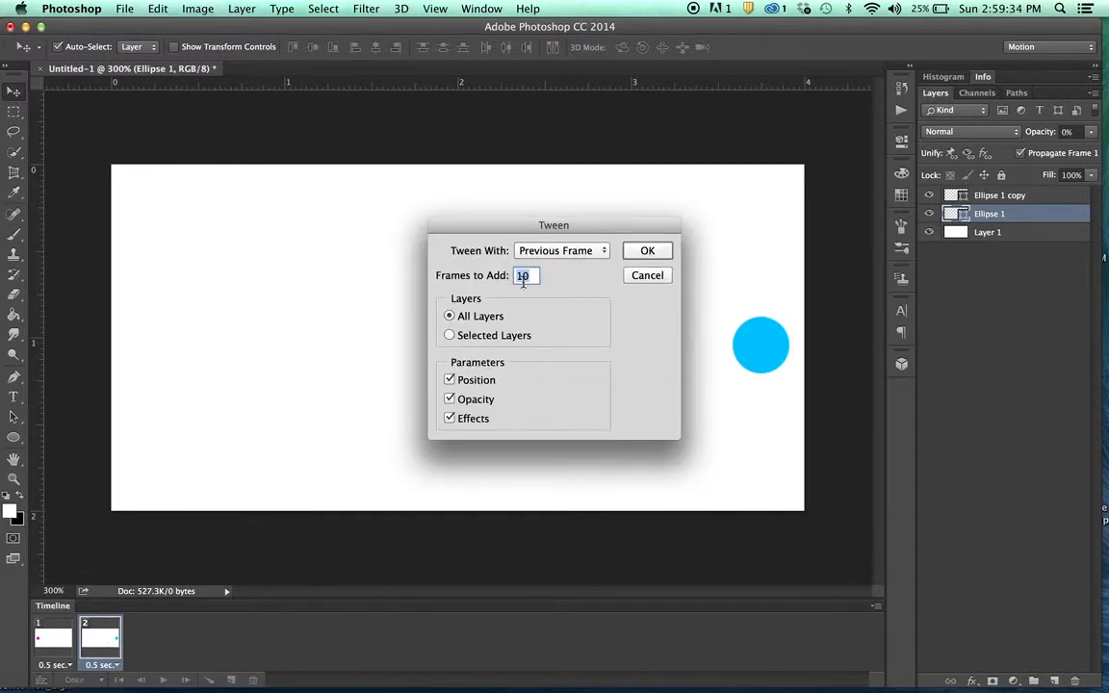
pyautogui.press('BackSpace')
pyautogui.write('15')
pyautogui.click(649, 253)
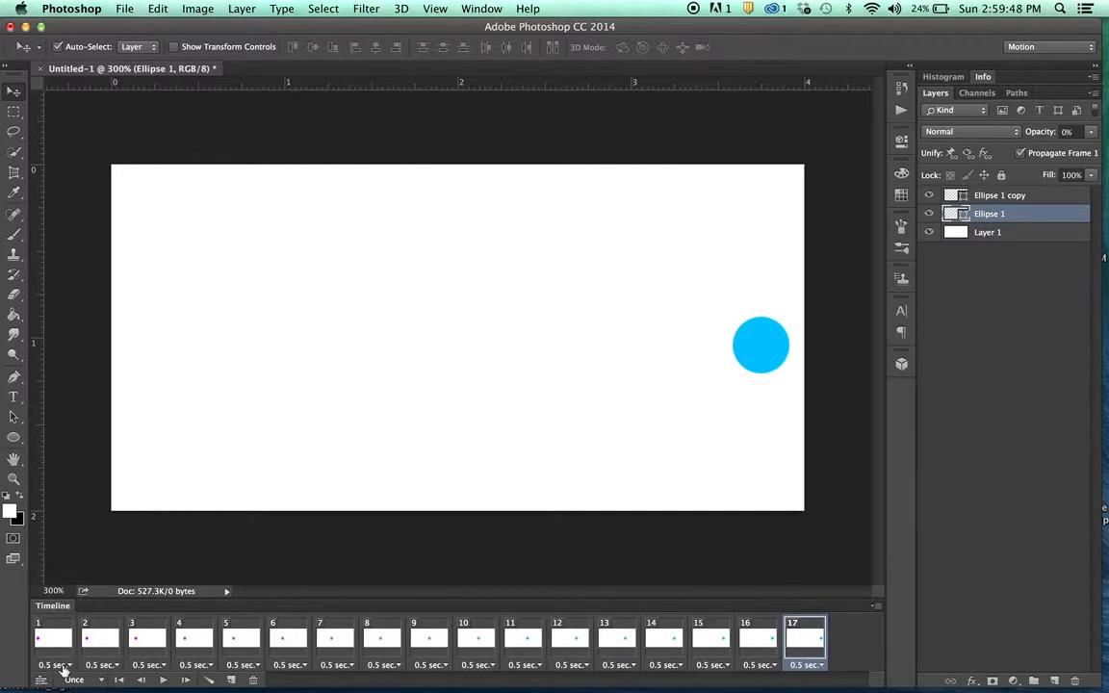
pyautogui.click(165, 681)
# Step: Set all seventeen frames to no delay and play the animation
pyautogui.keyDown('shift'); pyautogui.click(40, 637); pyautogui.keyUp('shift')
pyautogui.click(72, 664)
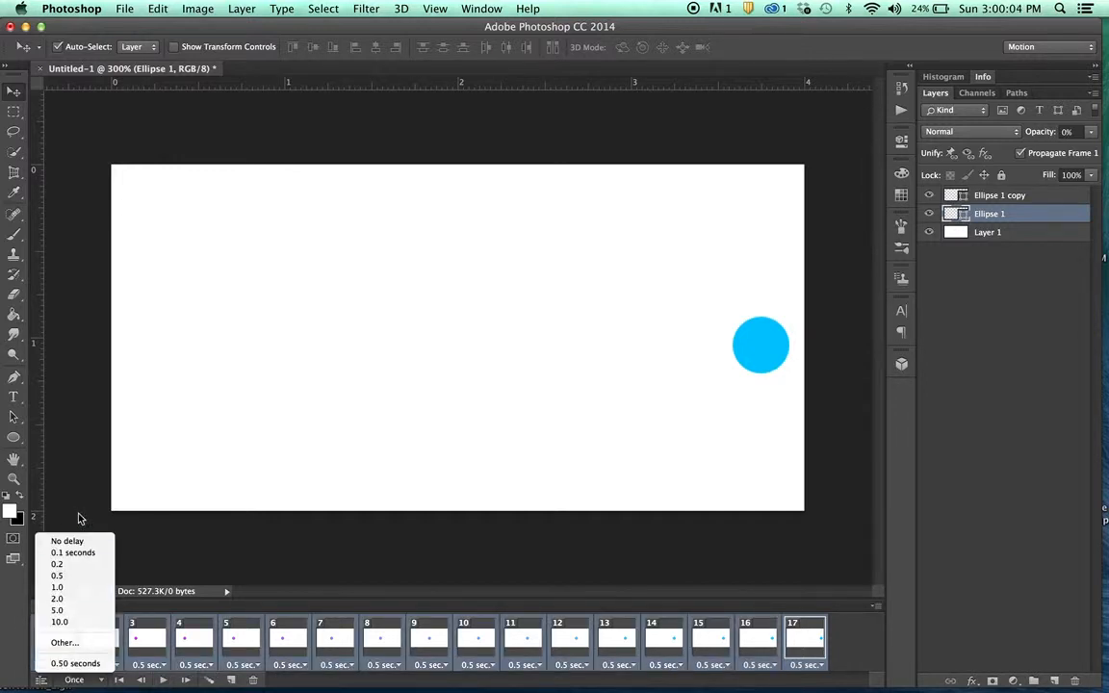
pyautogui.click(76, 542)
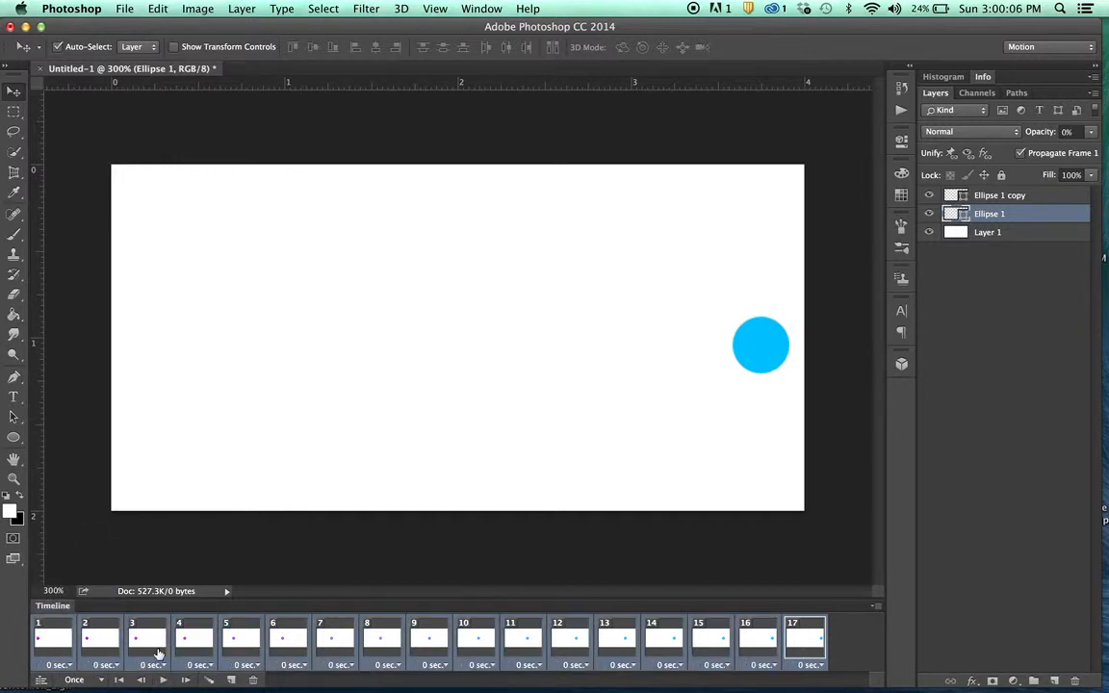
pyautogui.click(162, 680)
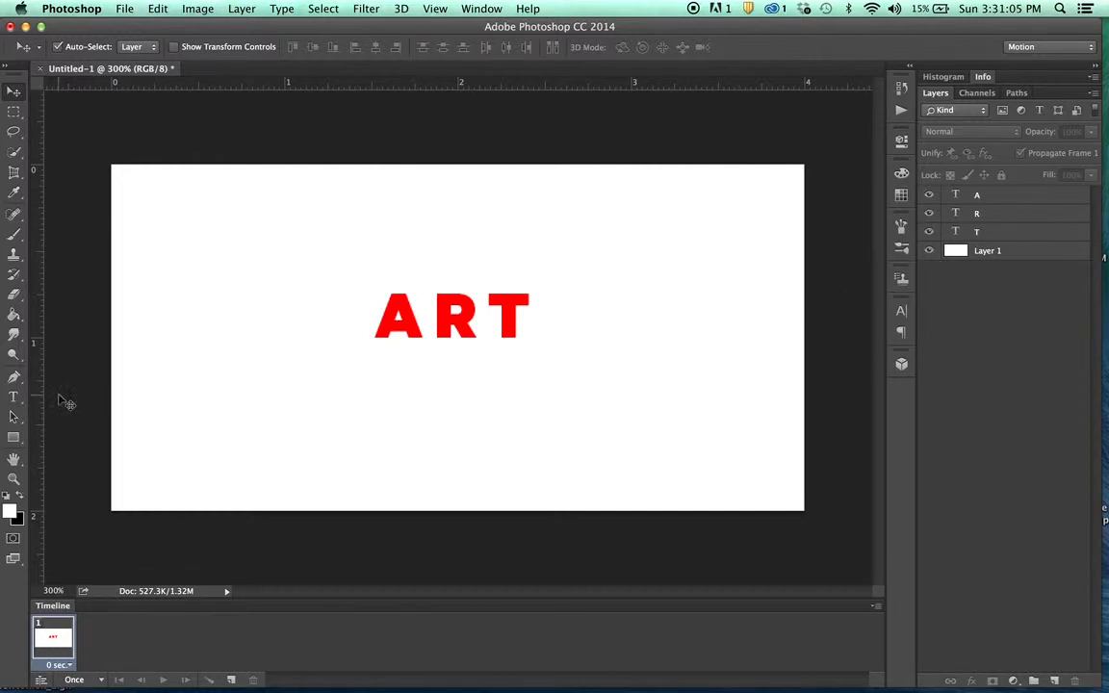
# Step: Draw three white rectangles covering the letters A, R and T, about 54 × 53 px, 44 × 55 px and 42 × 55 px
pyautogui.click(13, 437)
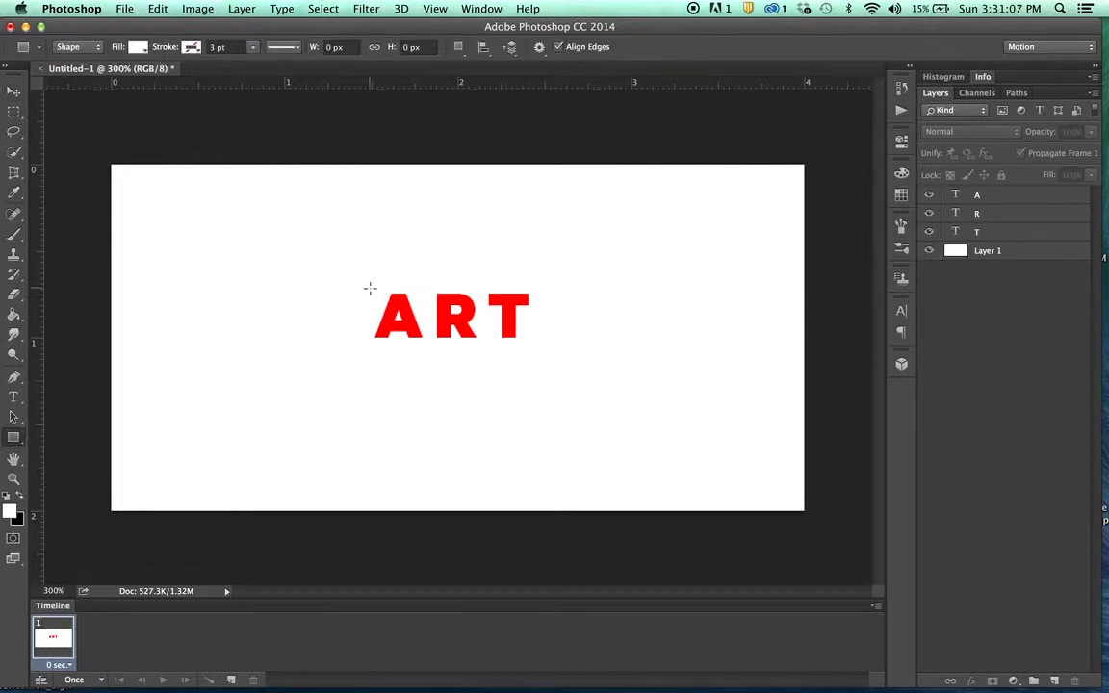
pyautogui.moveTo(363, 286); pyautogui.dragTo(426, 346)
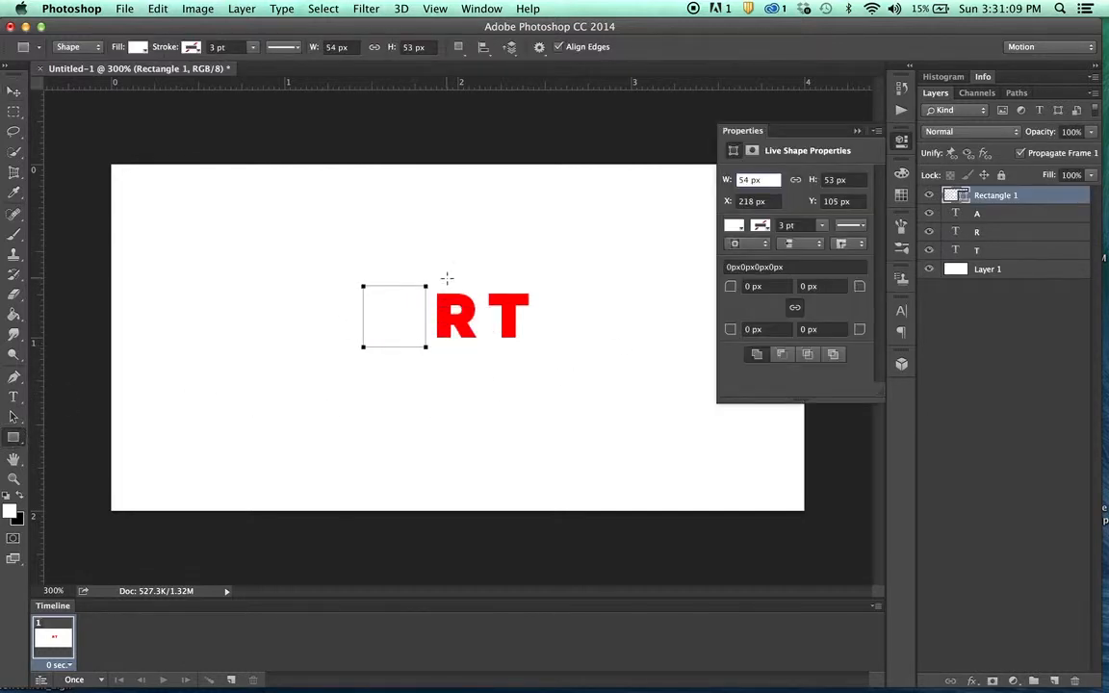
pyautogui.moveTo(431, 286); pyautogui.dragTo(481, 350)
pyautogui.moveTo(486, 286); pyautogui.dragTo(534, 350)
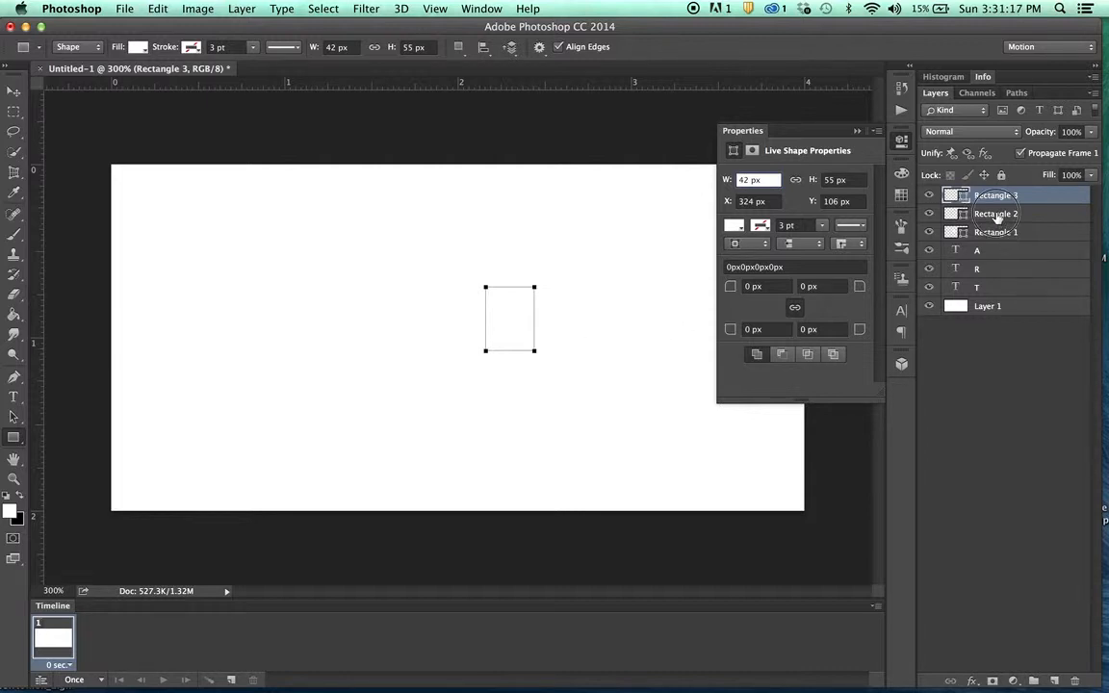
# Step: Reorder the layers so Rectangle 2 sits directly above the R layer and Rectangle 3 directly above the T layer
pyautogui.moveTo(996, 218); pyautogui.dragTo(988, 256)
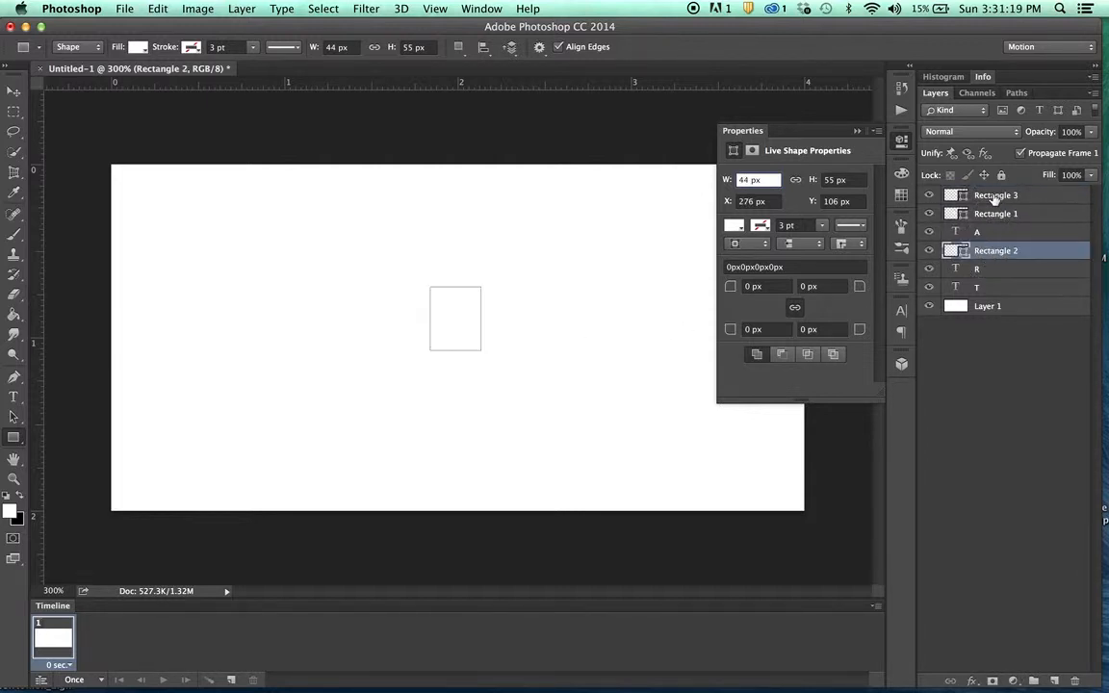
pyautogui.moveTo(996, 198); pyautogui.dragTo(1007, 274)
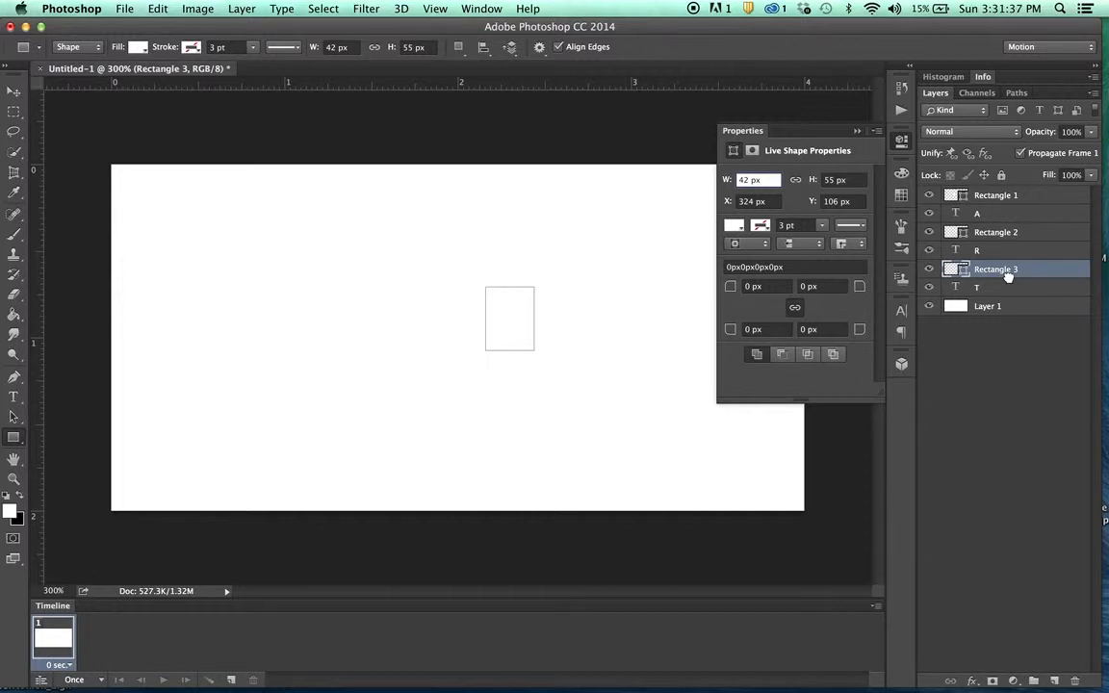
pyautogui.moveTo(1008, 277); pyautogui.dragTo(1006, 276)
# Step: Clip each rectangle layer to the letter layer beneath it and collapse the shape properties
pyautogui.keyDown('alt'); pyautogui.click(1008, 276); pyautogui.keyUp('alt')
pyautogui.keyDown('alt'); pyautogui.click(989, 242); pyautogui.keyUp('alt')
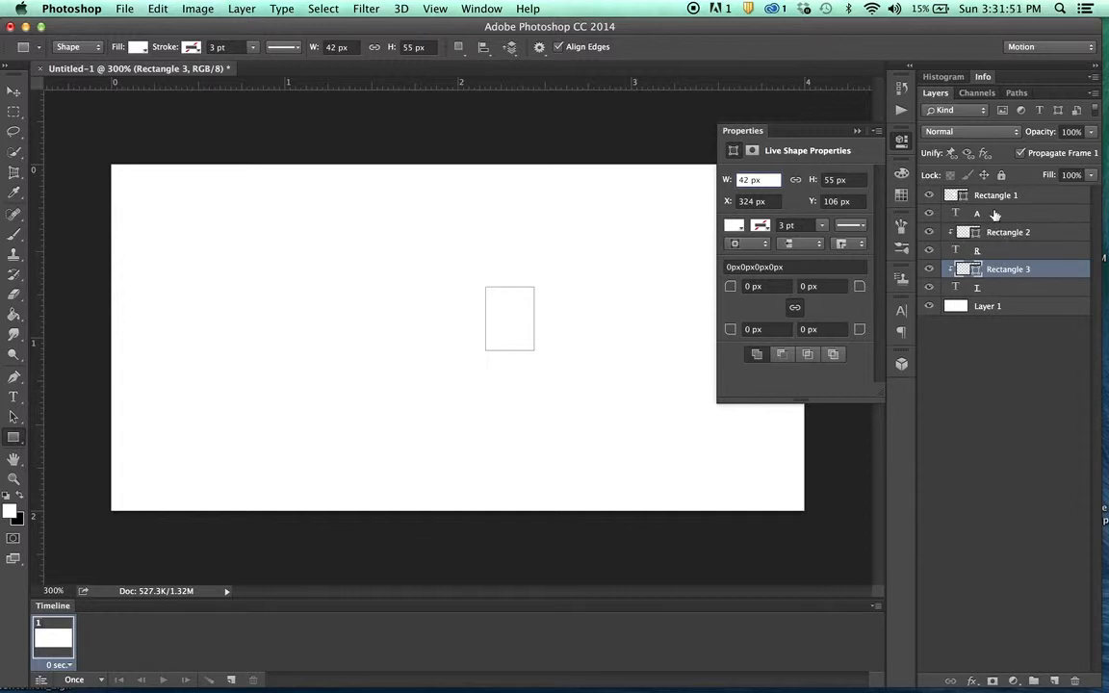
pyautogui.keyDown('alt'); pyautogui.click(997, 204); pyautogui.keyUp('alt')
pyautogui.click(857, 130)
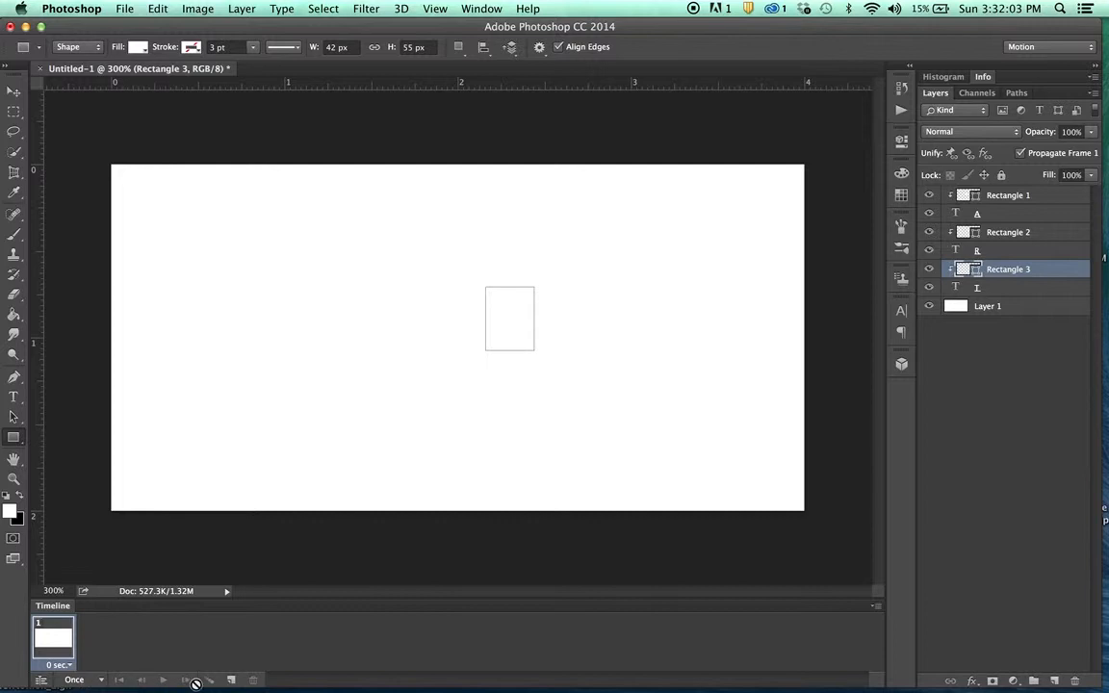
# Step: Add a second frame and move the three rectangles to the right in it to uncover the letters T, R and A
pyautogui.click(231, 681)
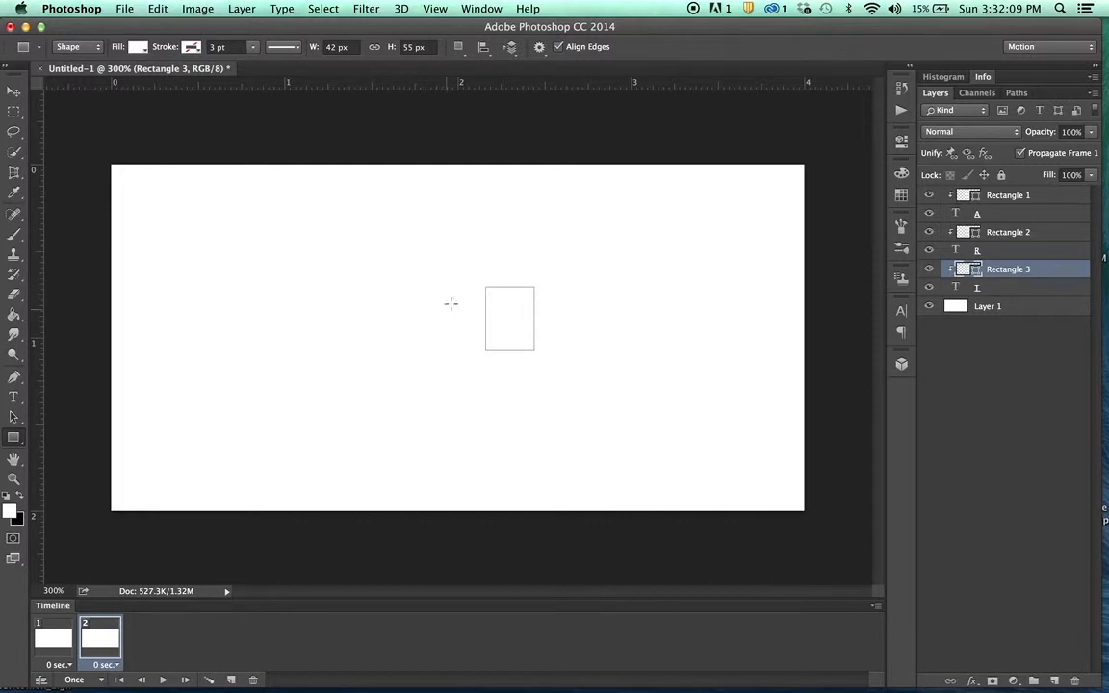
pyautogui.click(13, 92)
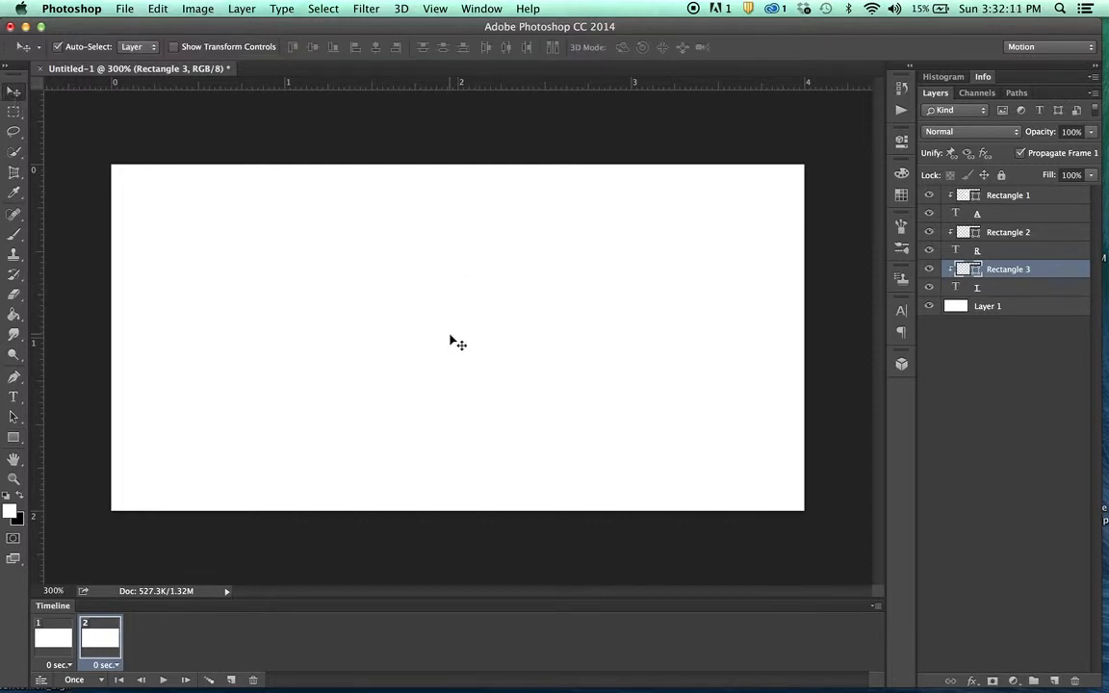
pyautogui.moveTo(497, 331); pyautogui.dragTo(545, 337)
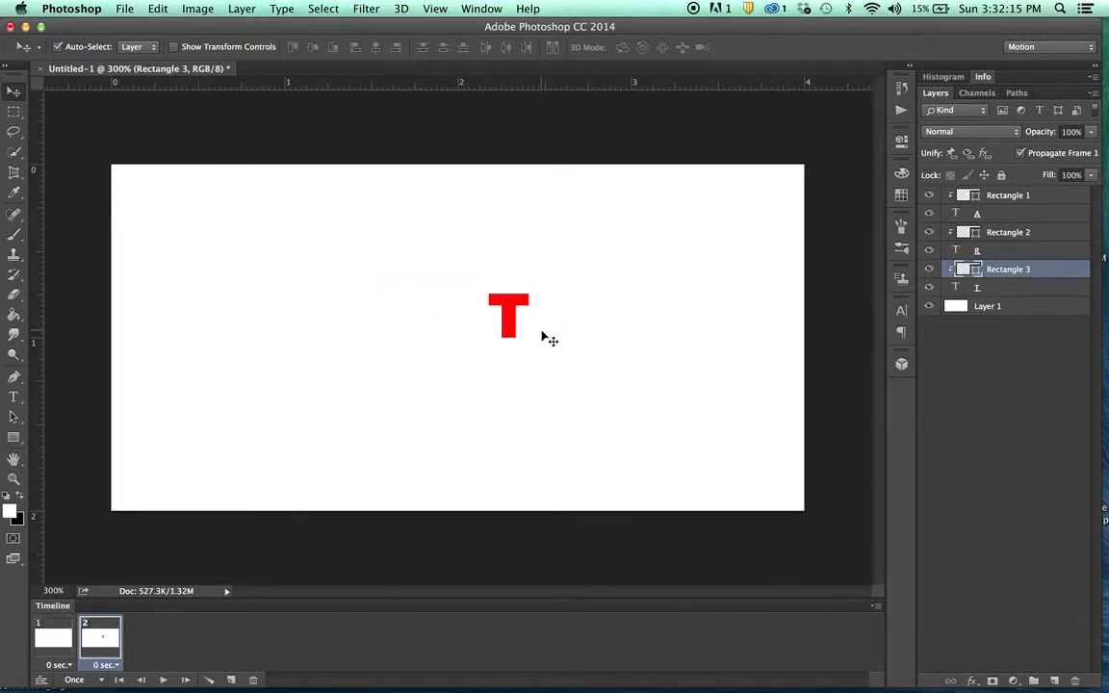
pyautogui.moveTo(448, 315); pyautogui.dragTo(502, 316)
pyautogui.moveTo(424, 323); pyautogui.dragTo(452, 320)
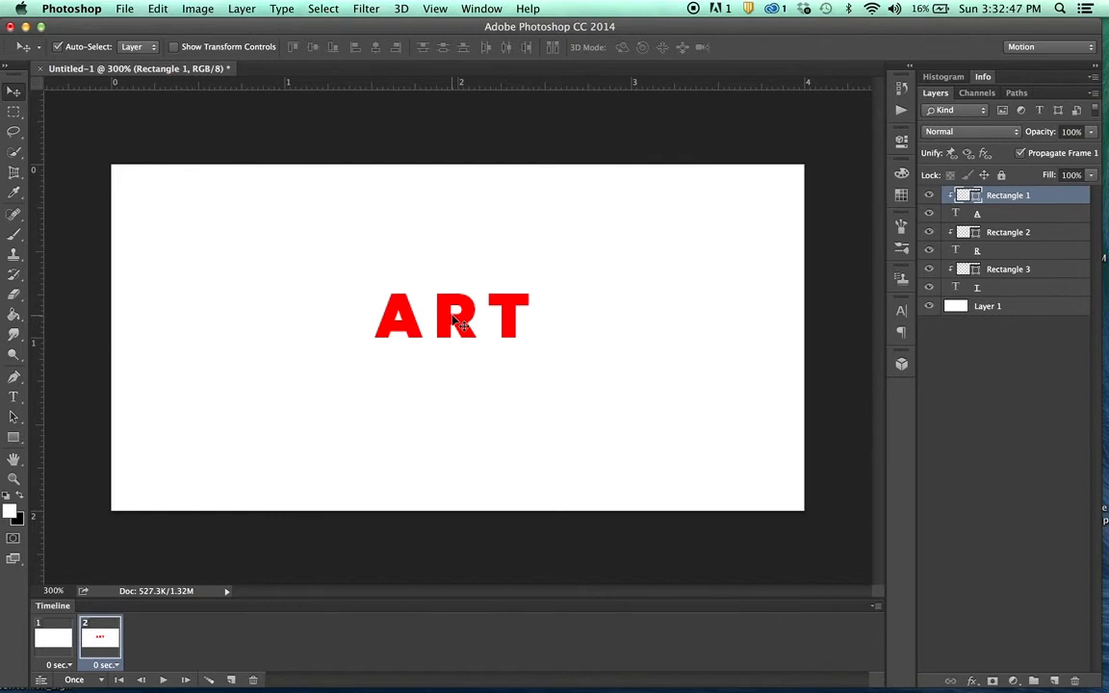
# Step: Compare the two frames, tween all layers with the previous frame by adding 15 frames, and play the animation
pyautogui.click(48, 639)
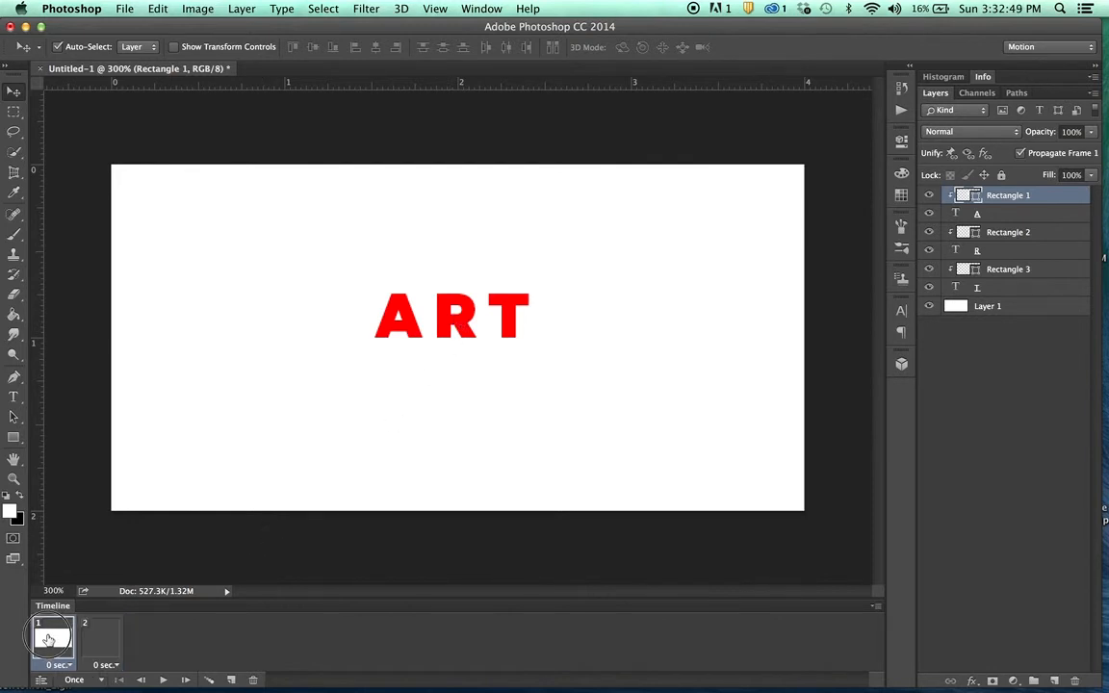
pyautogui.click(93, 643)
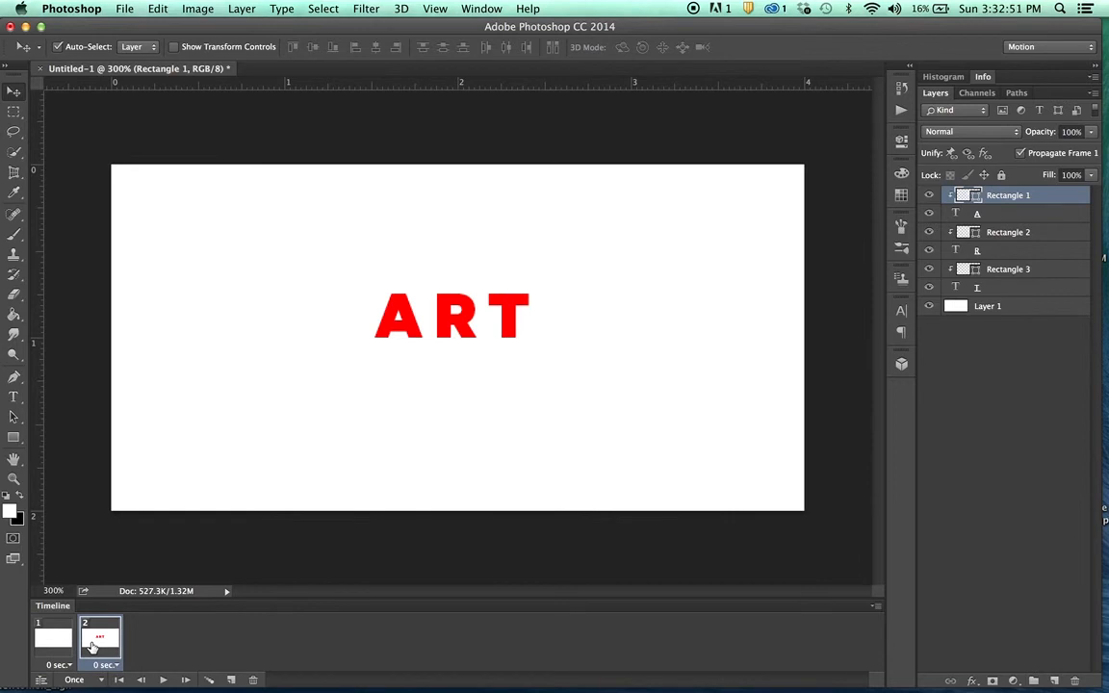
pyautogui.click(208, 680)
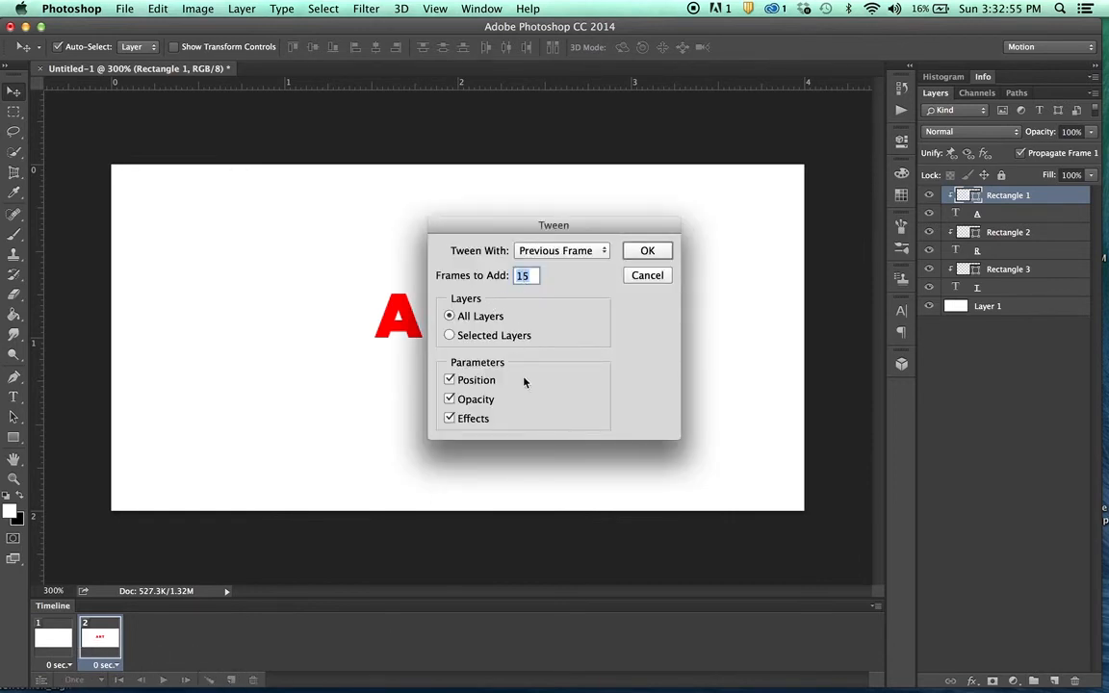
pyautogui.click(648, 251)
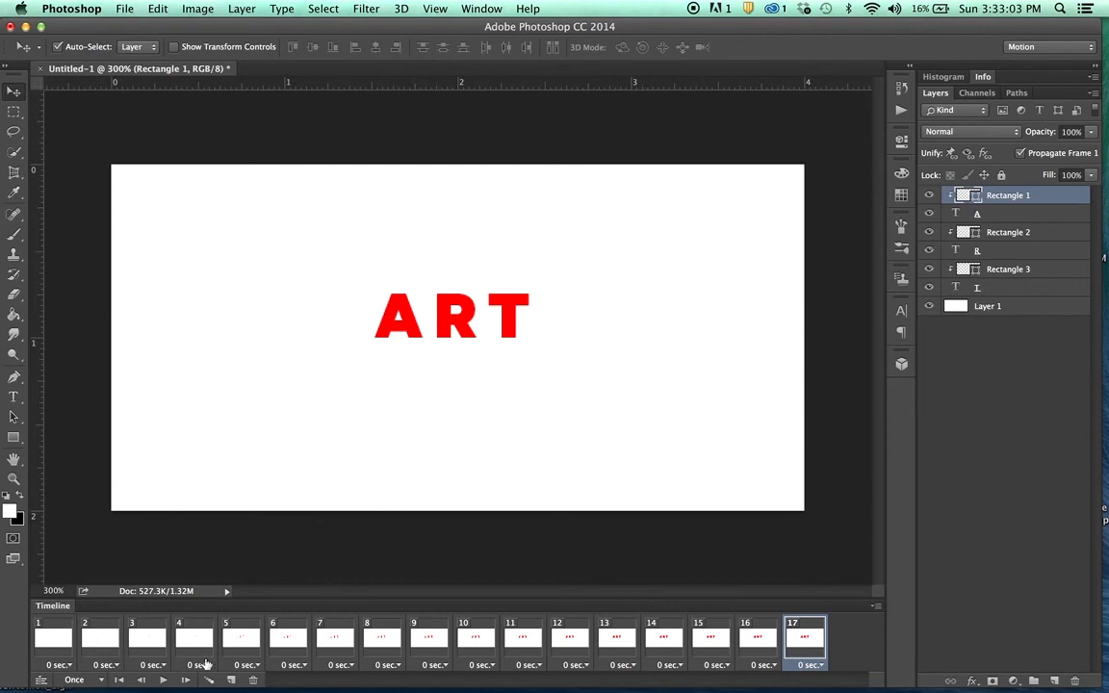
pyautogui.click(162, 680)
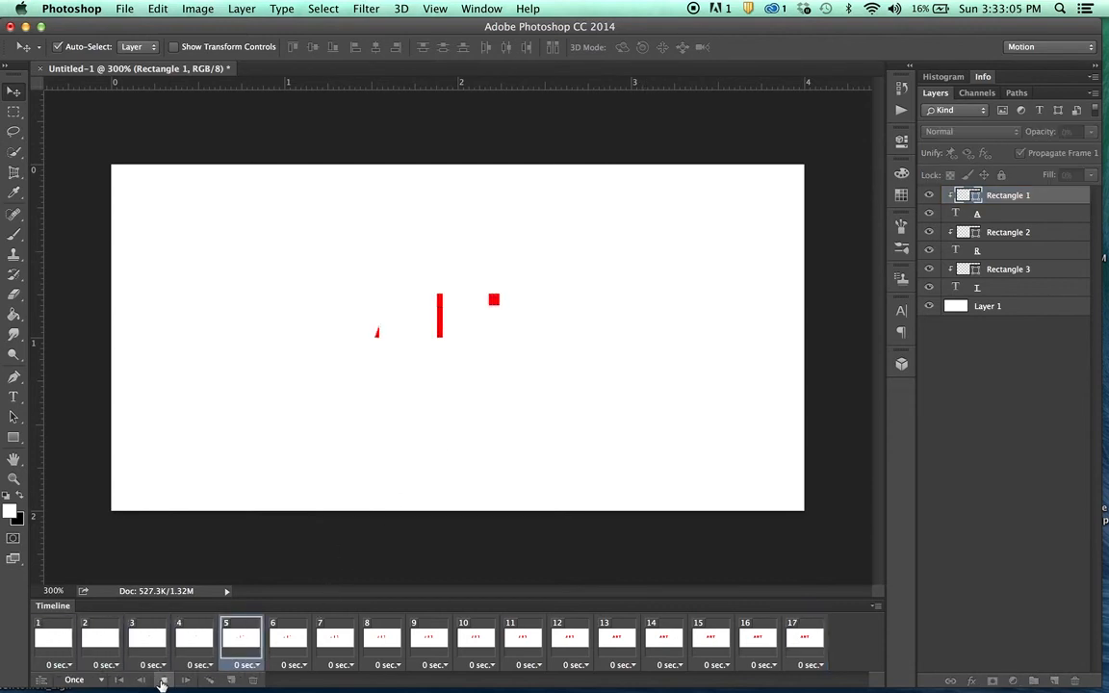